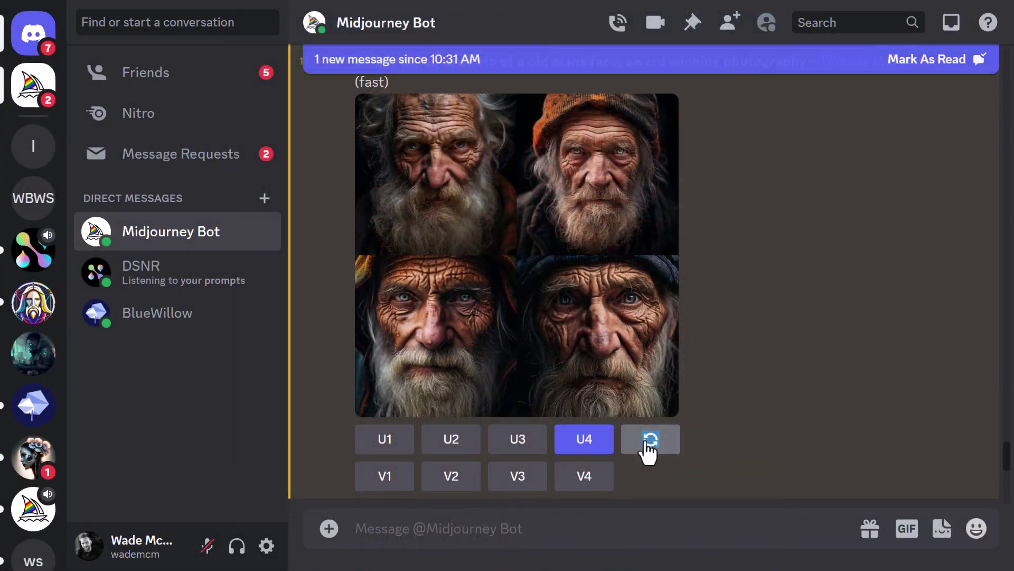
Step: Rerun the old man portrait prompt with --ar 16:9 appended, then upscale one result
{"action": "type", "text": "--ar"}
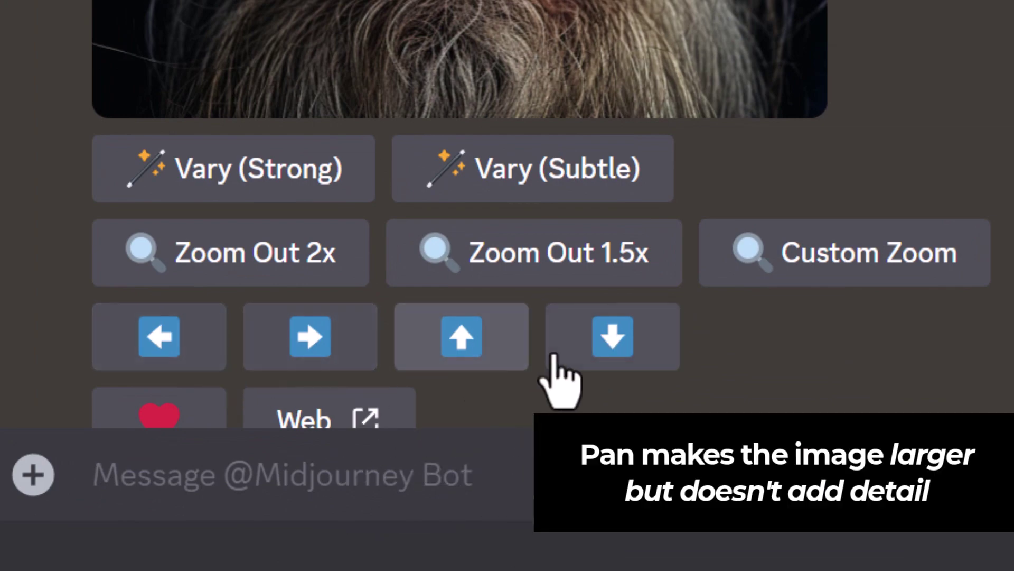
Step: Pan the upscaled old man portrait downward to get a taller version
{"action": "left_click", "coordinate": [472, 336]}
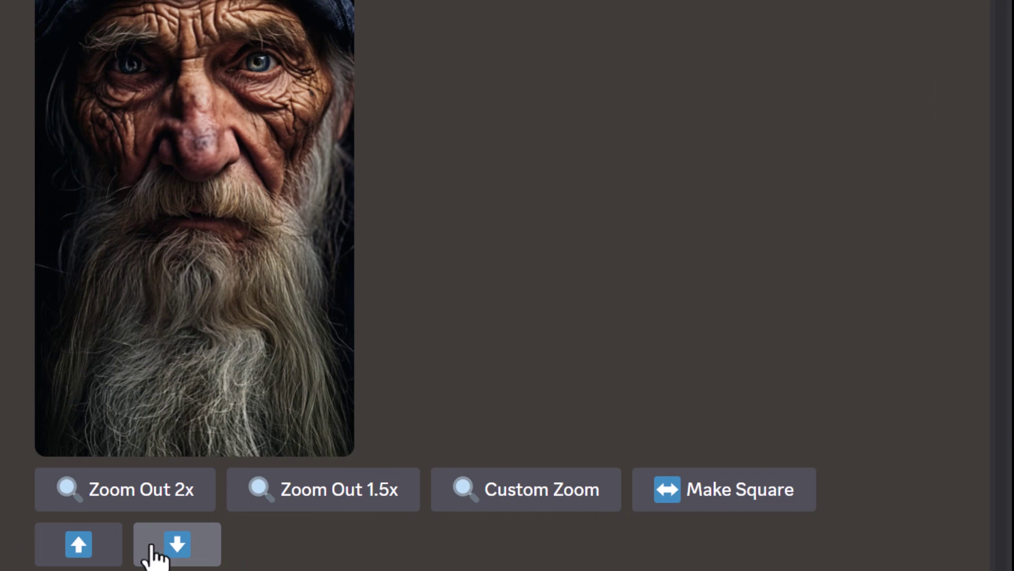
{"action": "scroll", "coordinate": [152, 553], "scroll_direction": "up", "scroll_amount": 1}
{"action": "scroll", "coordinate": [188, 513], "scroll_direction": "down", "scroll_amount": 1}
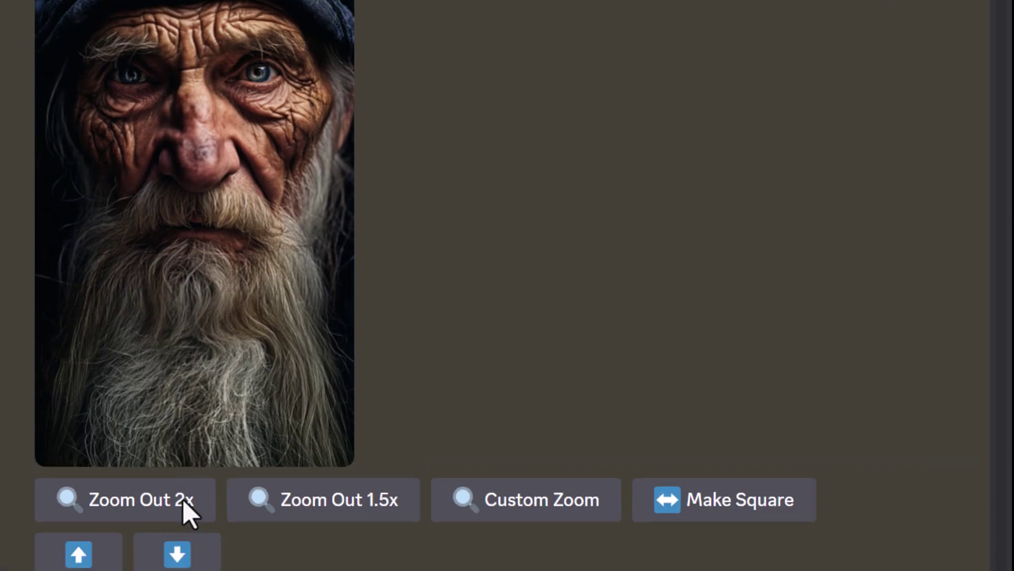
{"action": "scroll", "coordinate": [241, 343], "scroll_direction": "up", "scroll_amount": 2}
{"action": "scroll", "coordinate": [240, 343], "scroll_direction": "down", "scroll_amount": 2}
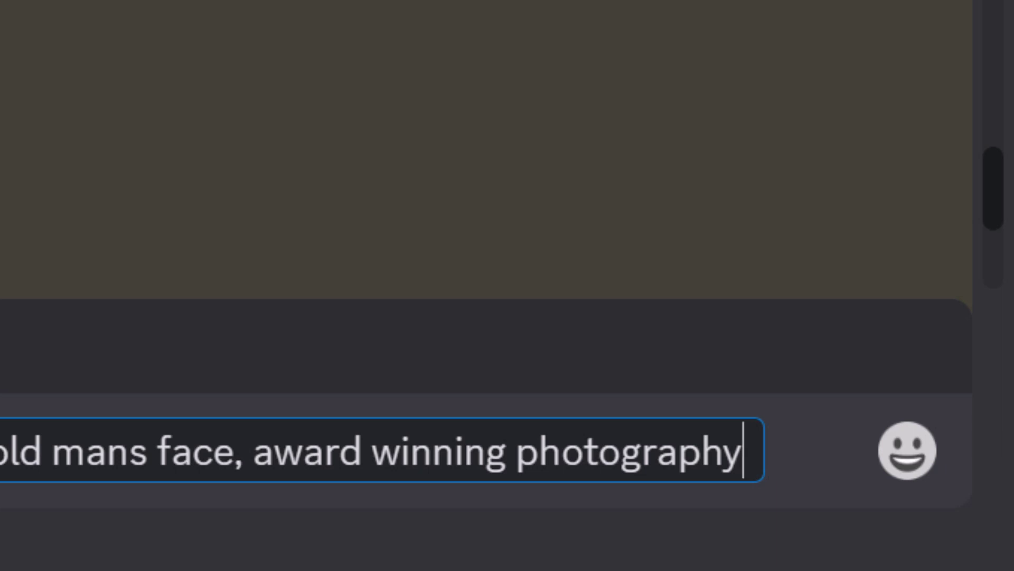
Step: Append a tall --ar ratio after 'award winning photography' and generate four tall portraits
{"action": "type", "text": "--ar"}
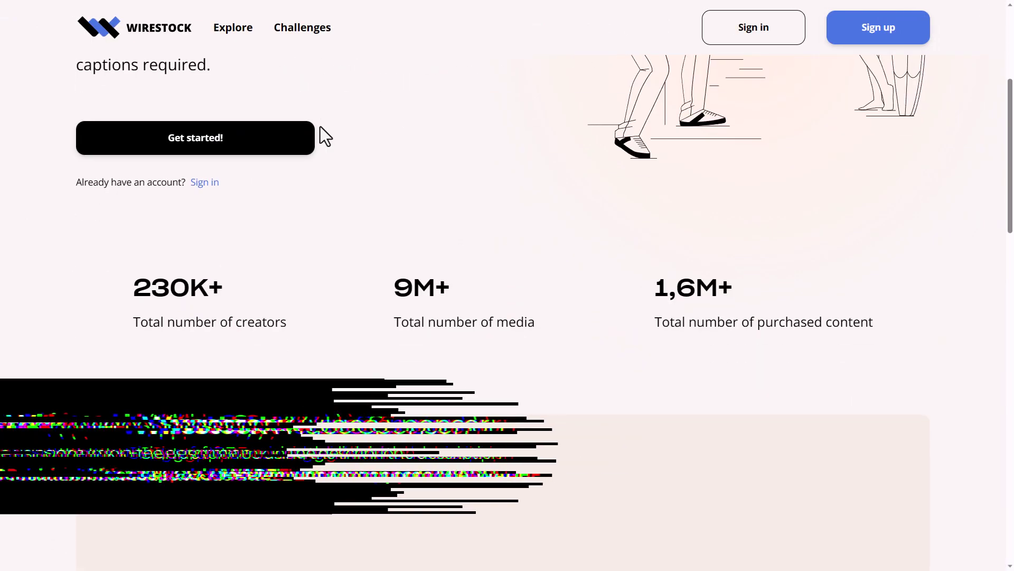
Step: Scroll through the Wirestock homepage and a creator's portfolio gallery
{"action": "scroll", "coordinate": [325, 136], "scroll_direction": "down", "scroll_amount": 10}
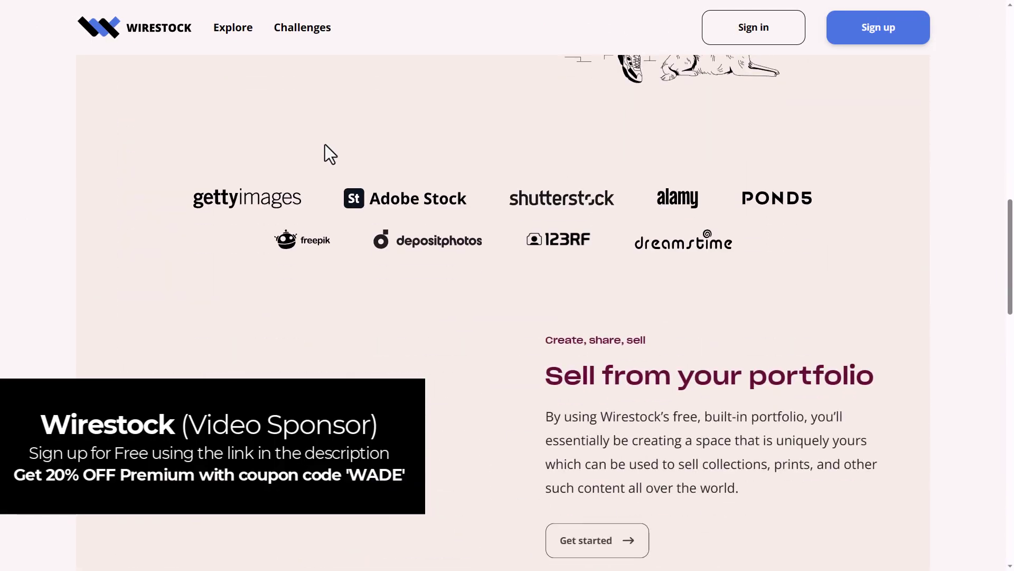
{"action": "scroll", "coordinate": [248, 190], "scroll_direction": "down", "scroll_amount": 2}
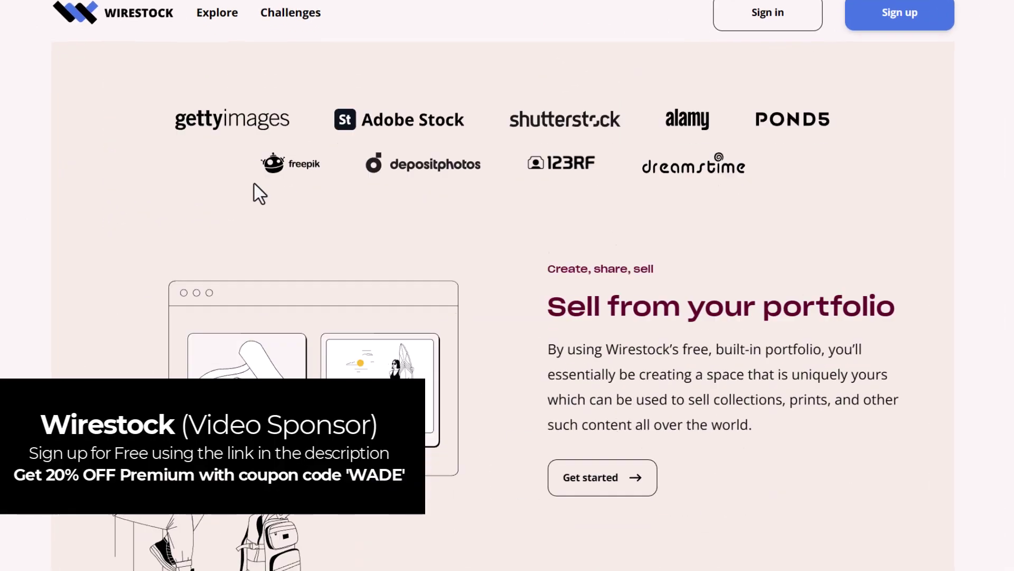
{"action": "scroll", "coordinate": [285, 122], "scroll_direction": "up", "scroll_amount": 2}
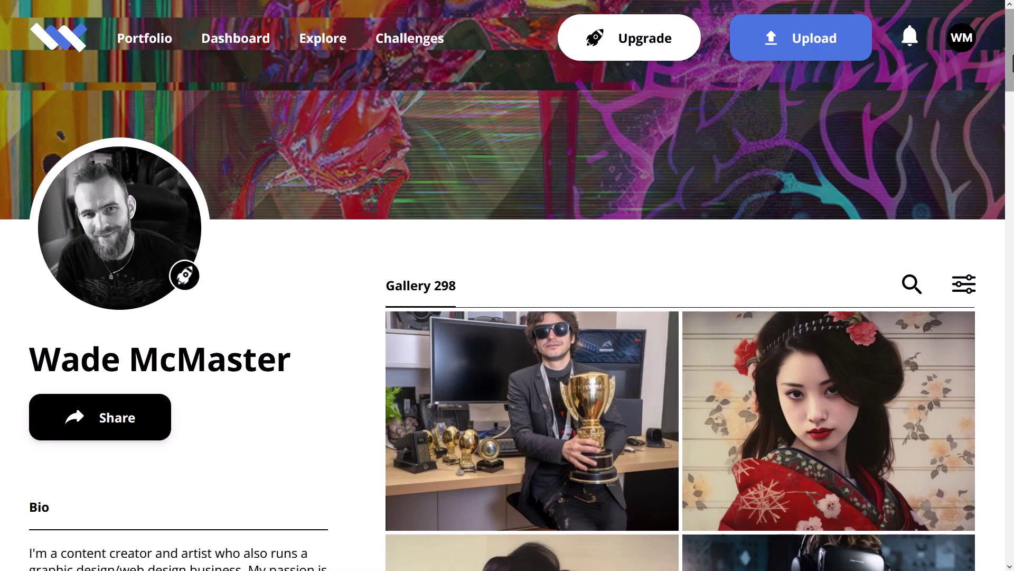
{"action": "left_click_drag", "start_coordinate": [1011, 59], "coordinate": [990, 268]}
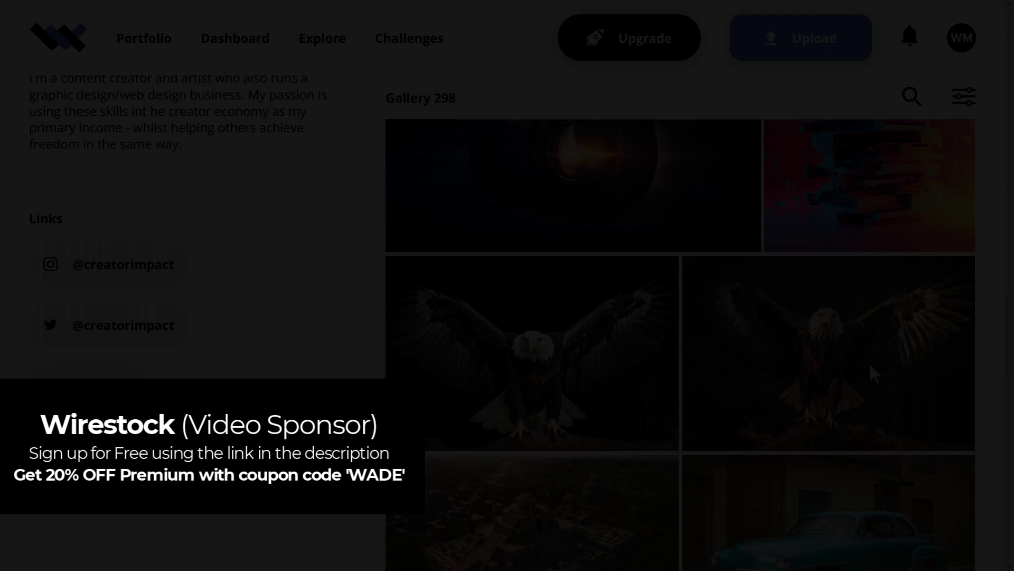
{"action": "scroll", "coordinate": [636, 315], "scroll_direction": "down", "scroll_amount": 1}
{"action": "scroll", "coordinate": [636, 314], "scroll_direction": "down", "scroll_amount": 3}
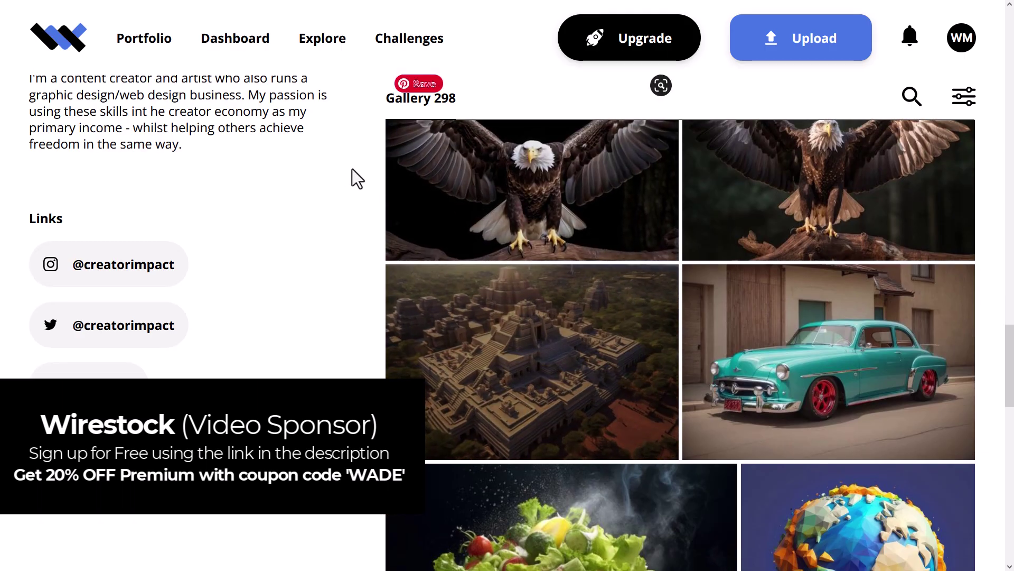
{"action": "scroll", "coordinate": [344, 169], "scroll_direction": "down", "scroll_amount": 14}
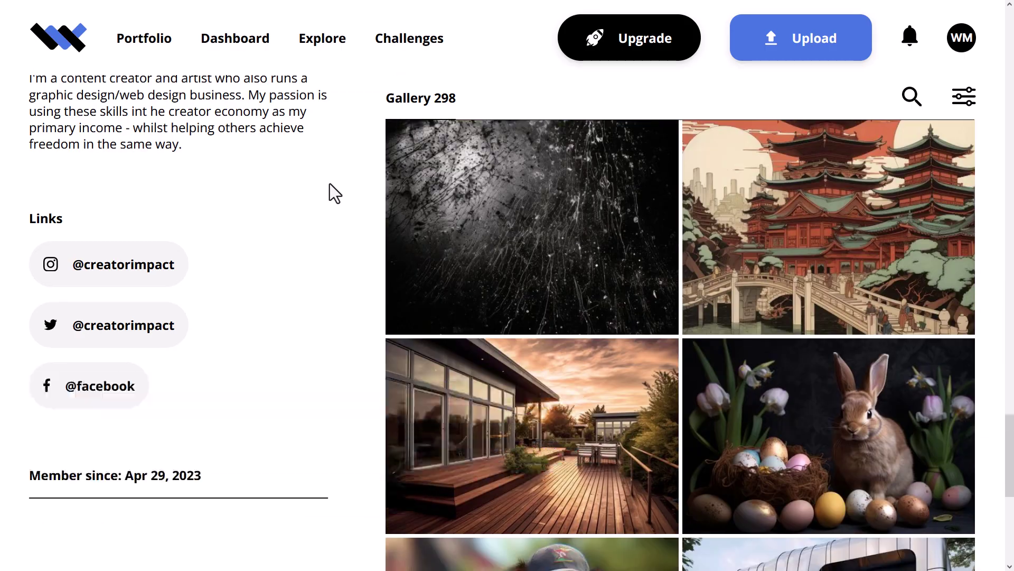
{"action": "scroll", "coordinate": [329, 184], "scroll_direction": "down", "scroll_amount": 10}
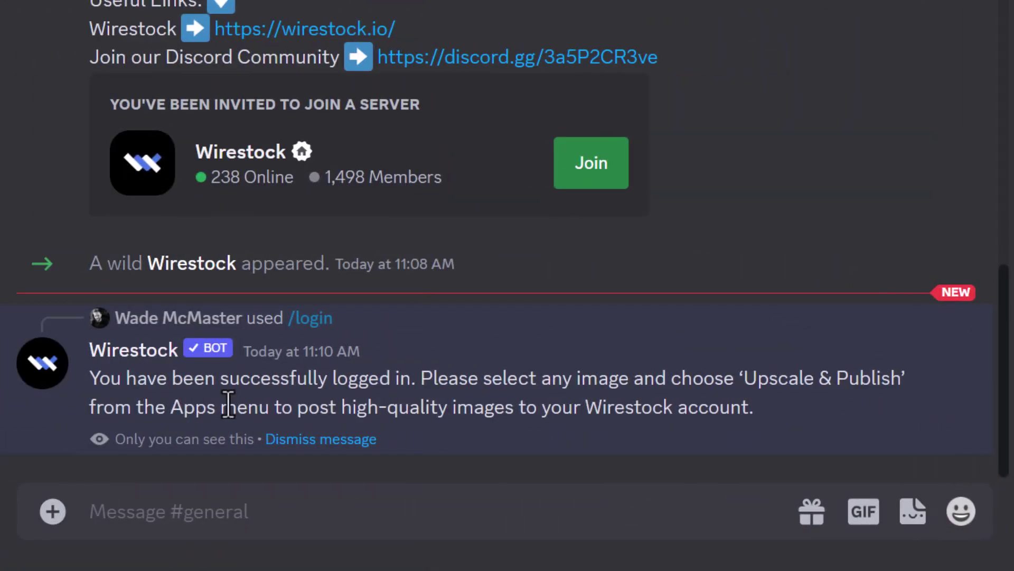
Step: Generate a playful puppy on the beach at sunset with /imagine and upscale image U3
{"action": "type", "text": "/imag"}
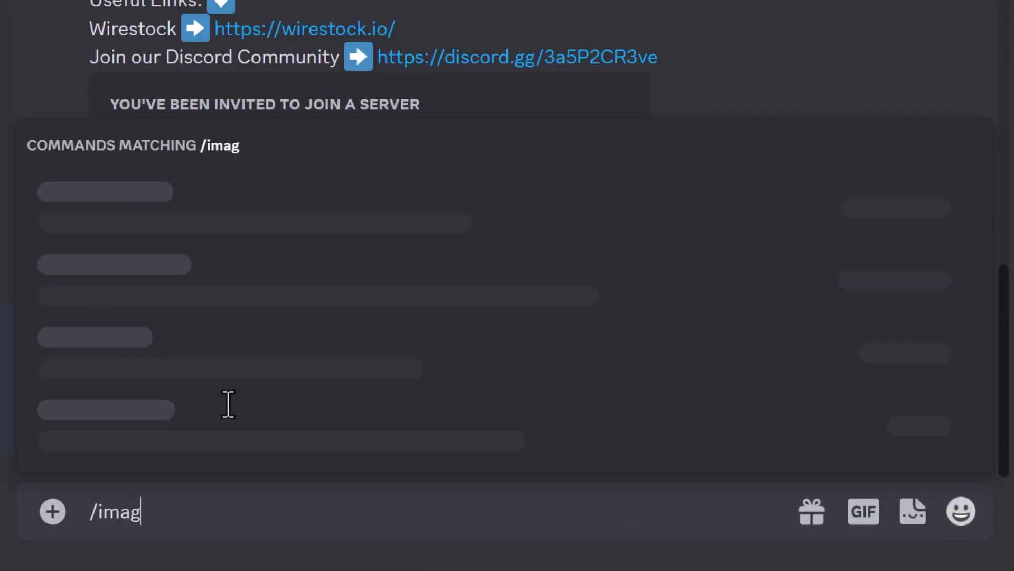
{"action": "key", "text": "Tab"}
{"action": "type", "text": "a play"}
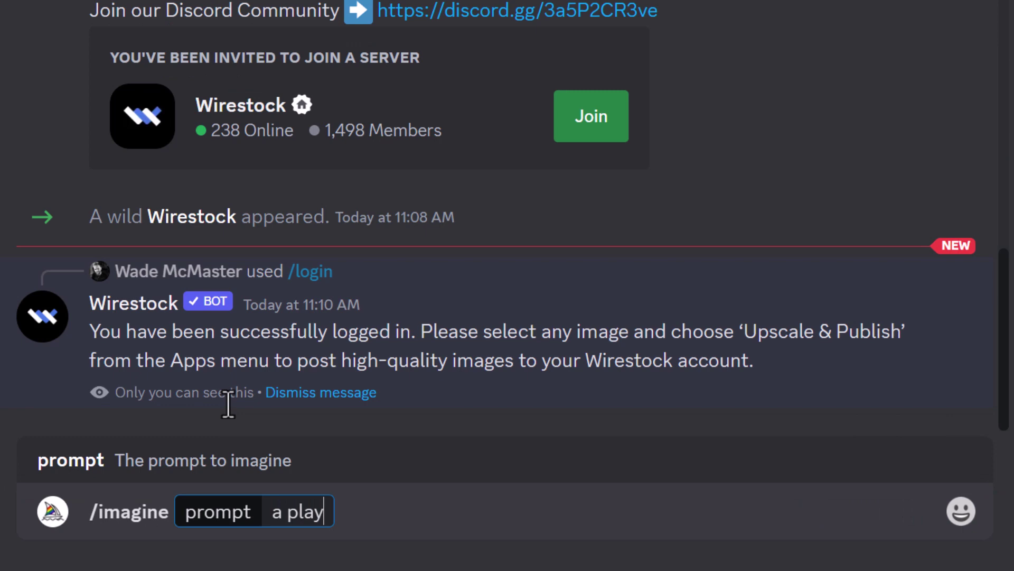
{"action": "type", "text": "fu"}
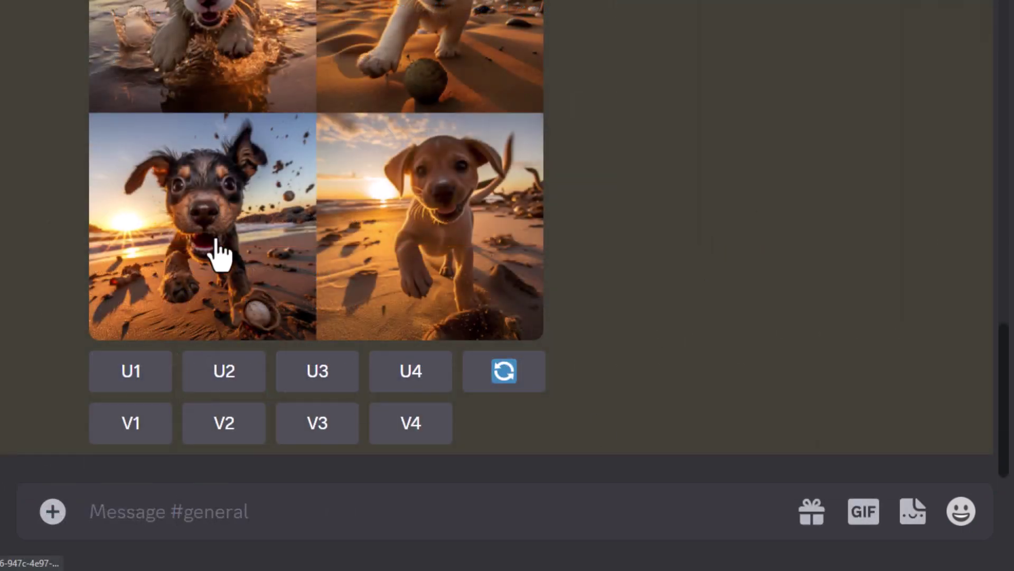
{"action": "left_click", "coordinate": [316, 379]}
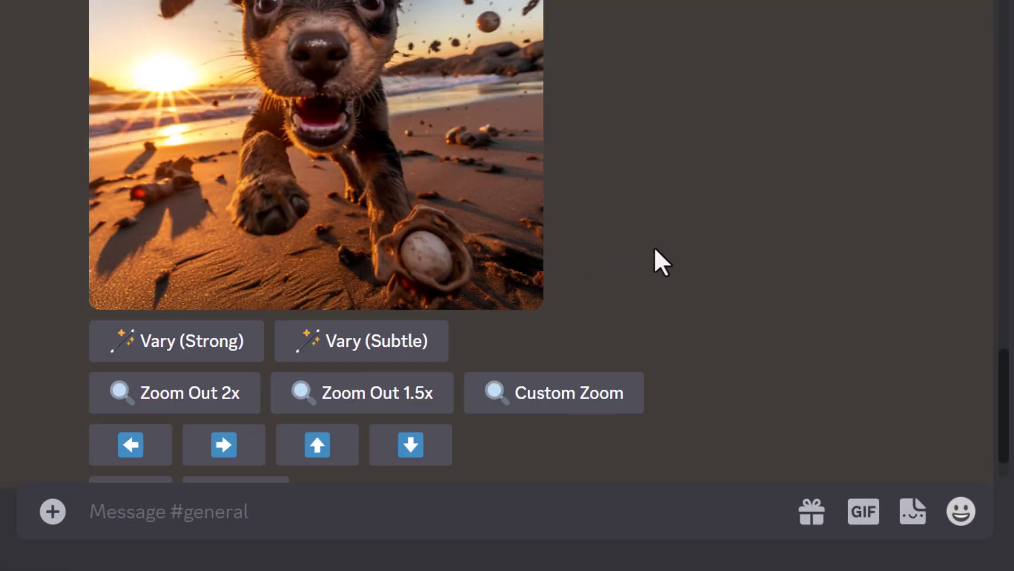
Step: Send the upscaled puppy to Wirestock through More > Apps > Upscale & Publish
{"action": "scroll", "coordinate": [658, 254], "scroll_direction": "up", "scroll_amount": 2}
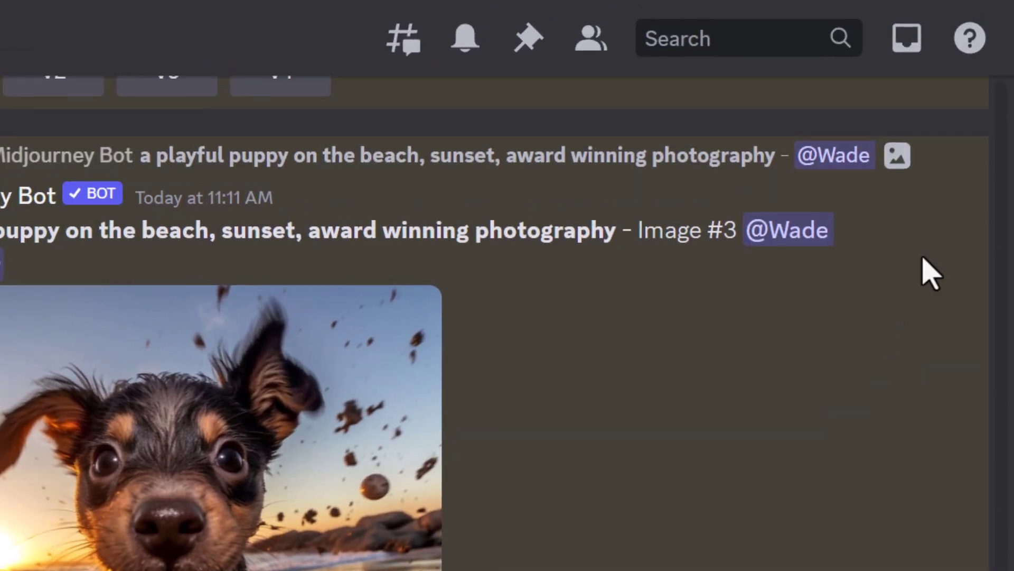
{"action": "mouse_move", "coordinate": [981, 150]}
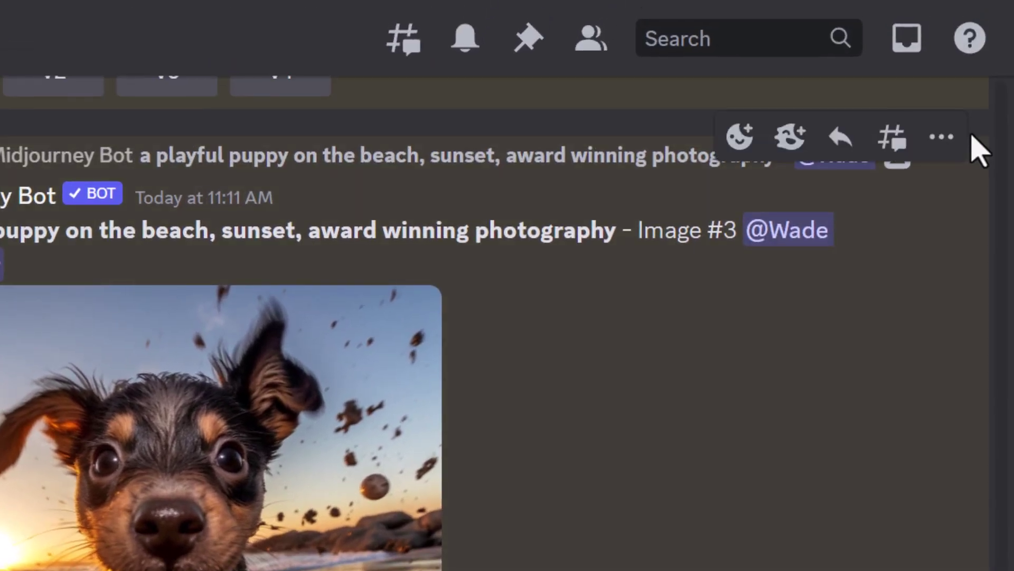
{"action": "left_click", "coordinate": [943, 138]}
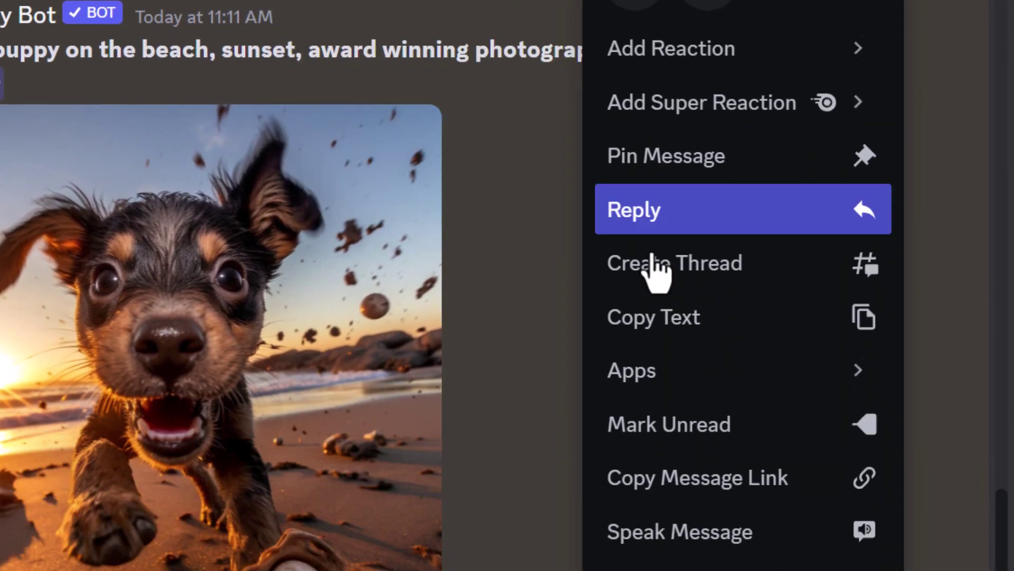
{"action": "mouse_move", "coordinate": [646, 565]}
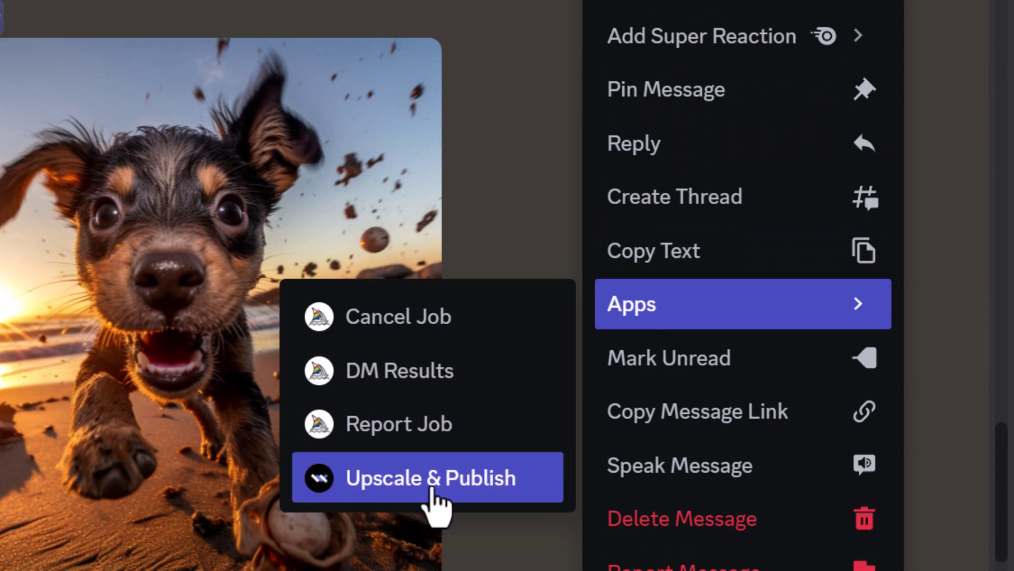
{"action": "left_click", "coordinate": [412, 479]}
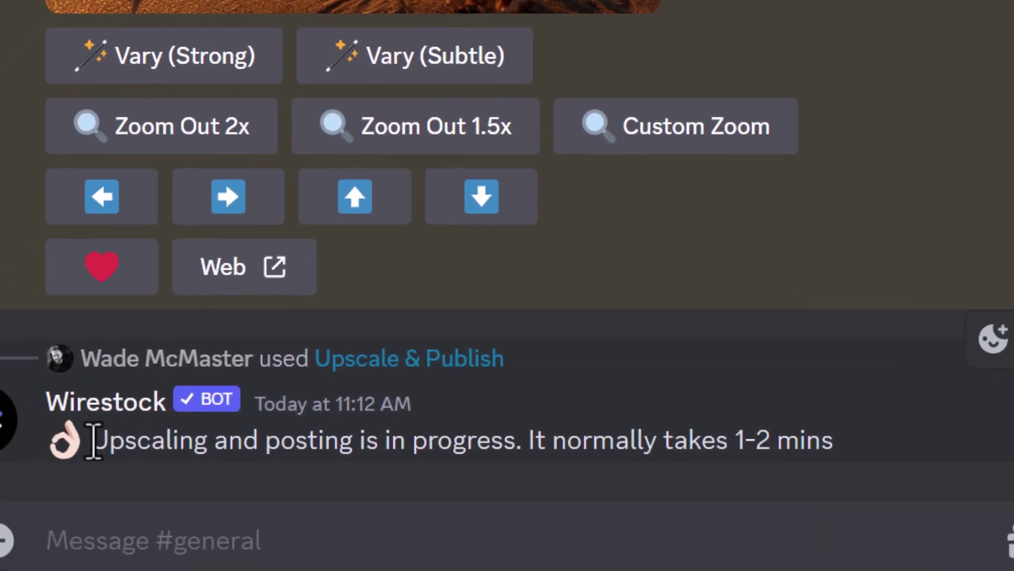
{"action": "left_click_drag", "start_coordinate": [91, 441], "coordinate": [921, 380]}
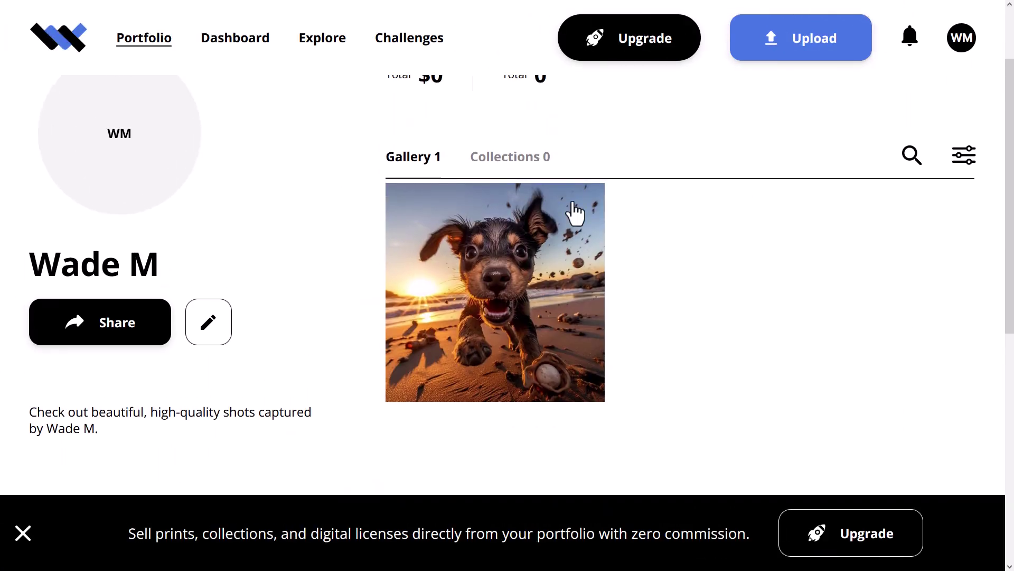
Step: Open the puppy image's media page and confirm it is 4096x4096 pixels
{"action": "left_click", "coordinate": [513, 288]}
{"action": "scroll", "coordinate": [515, 275], "scroll_direction": "down", "scroll_amount": 8}
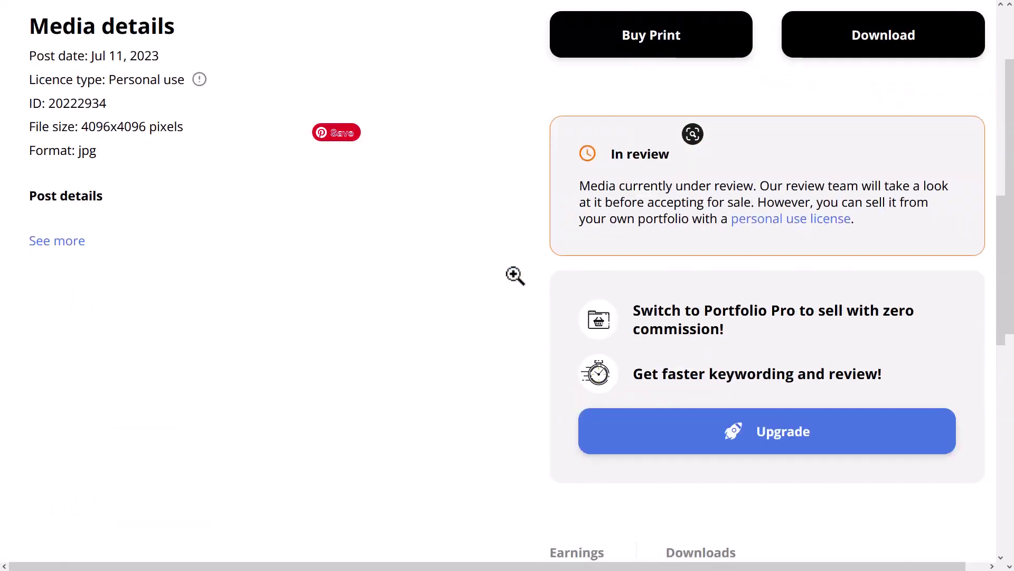
{"action": "left_click_drag", "start_coordinate": [81, 127], "coordinate": [110, 129]}
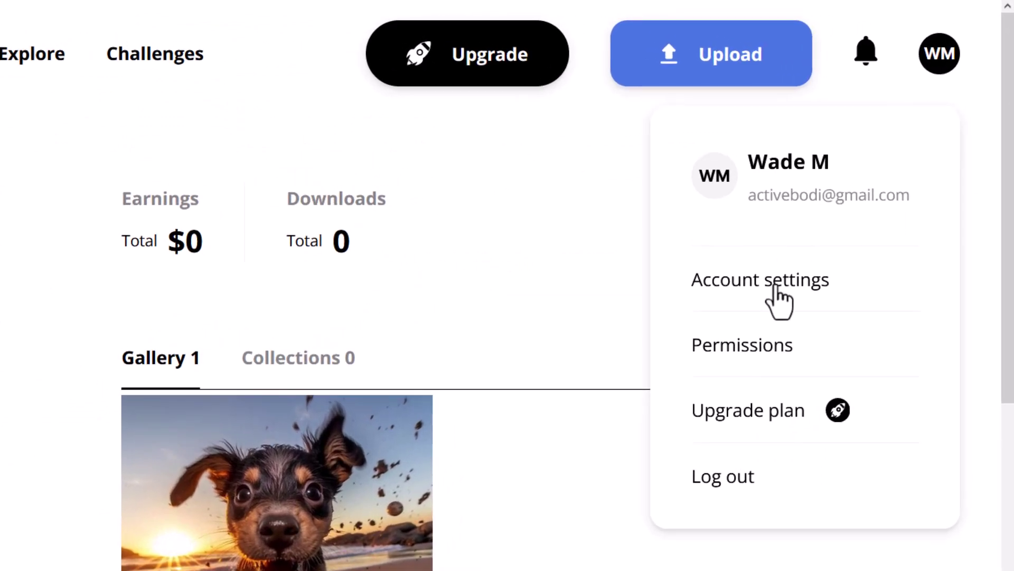
Step: Check the Discord token setting in Account settings, then browse the Explore gallery
{"action": "left_click", "coordinate": [776, 288]}
{"action": "mouse_move", "coordinate": [315, 280]}
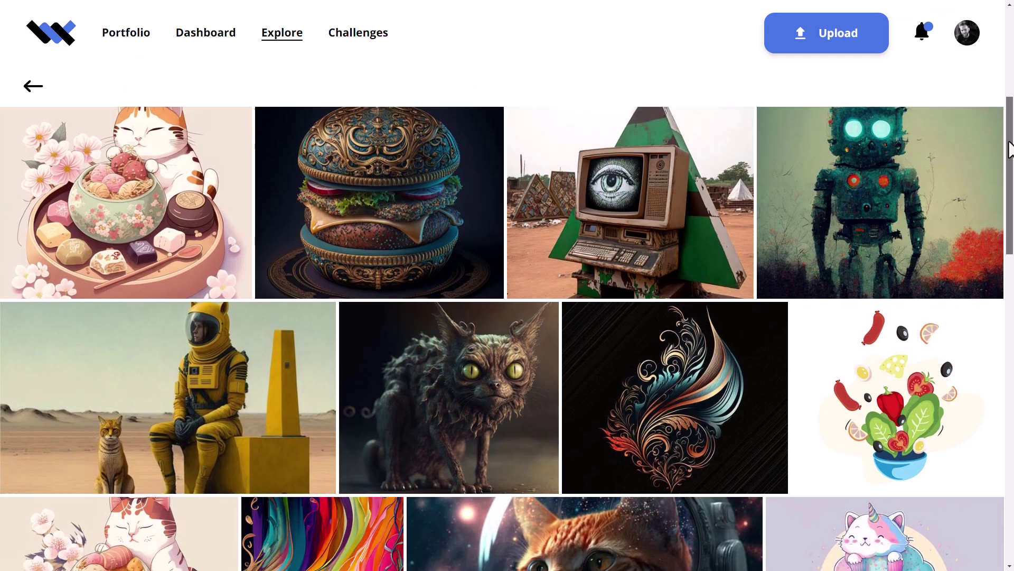
{"action": "scroll", "coordinate": [1008, 203], "scroll_direction": "down", "scroll_amount": 3}
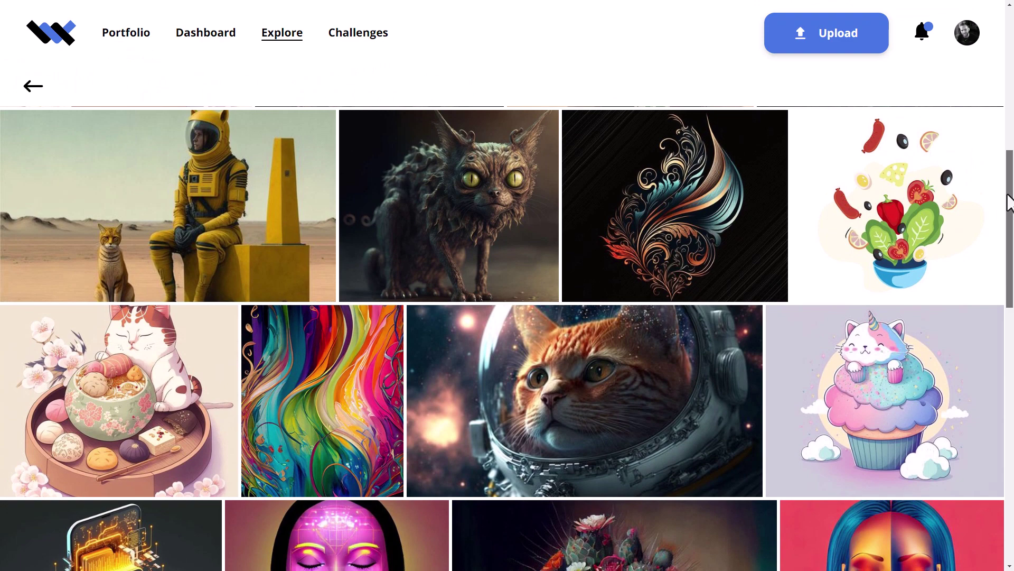
{"action": "scroll", "coordinate": [1009, 203], "scroll_direction": "down", "scroll_amount": 12}
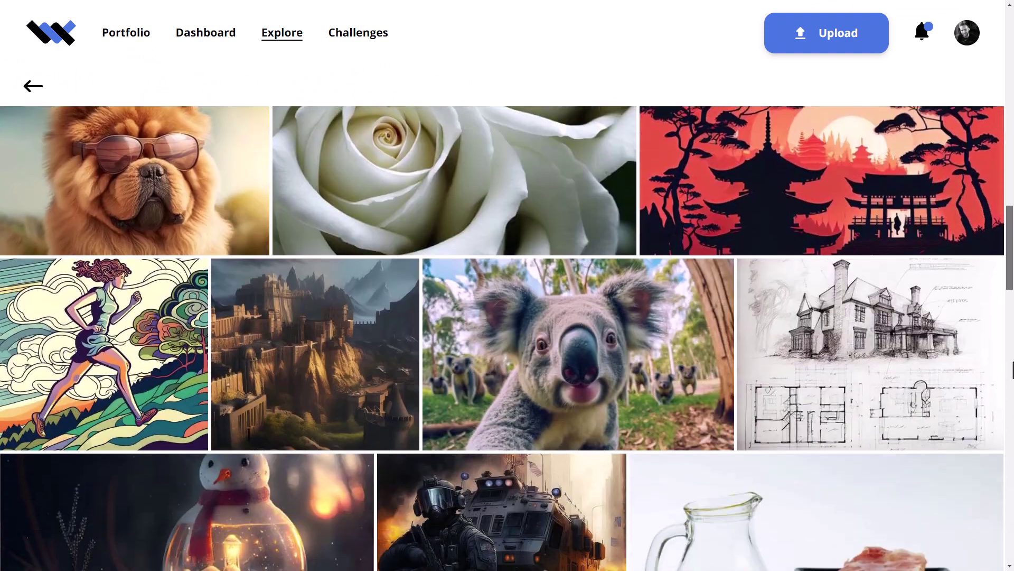
{"action": "scroll", "coordinate": [1012, 370], "scroll_direction": "down", "scroll_amount": 12}
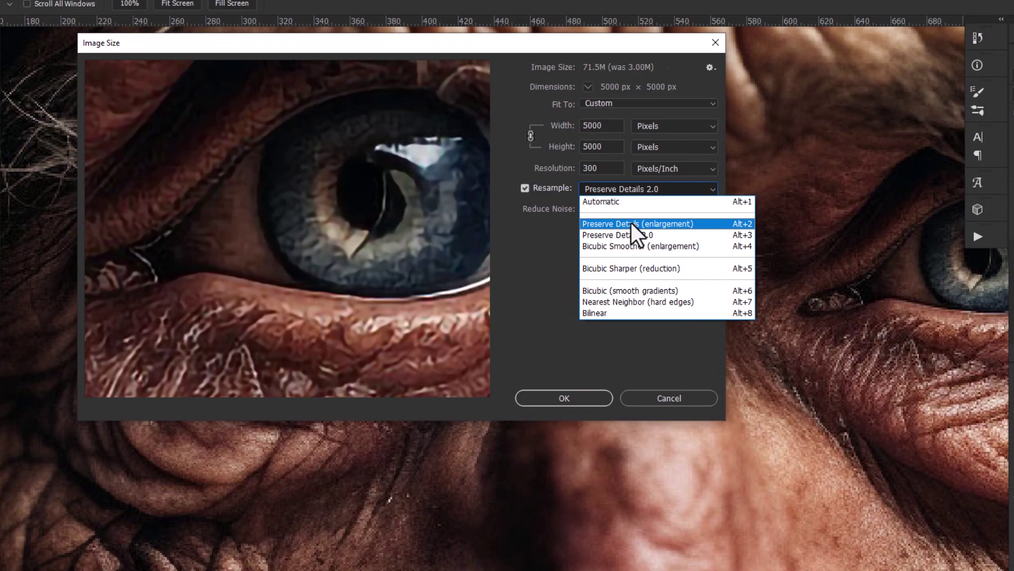
{"action": "left_click", "coordinate": [544, 198]}
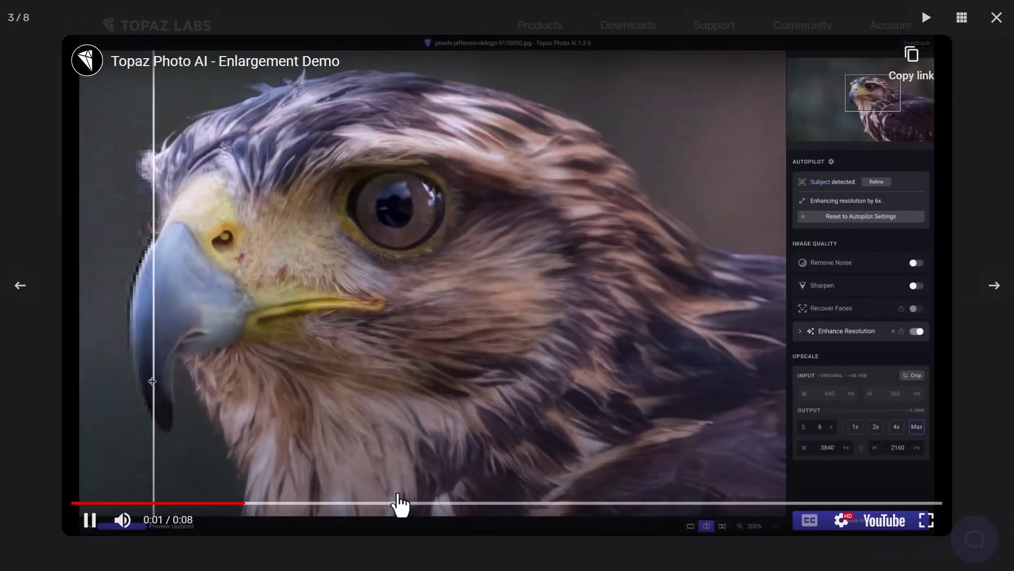
Step: Close the enlargement demo video and scroll through the tiger and parrot before/after sliders
{"action": "key", "text": "Escape"}
{"action": "scroll", "coordinate": [264, 222], "scroll_direction": "up", "scroll_amount": 3}
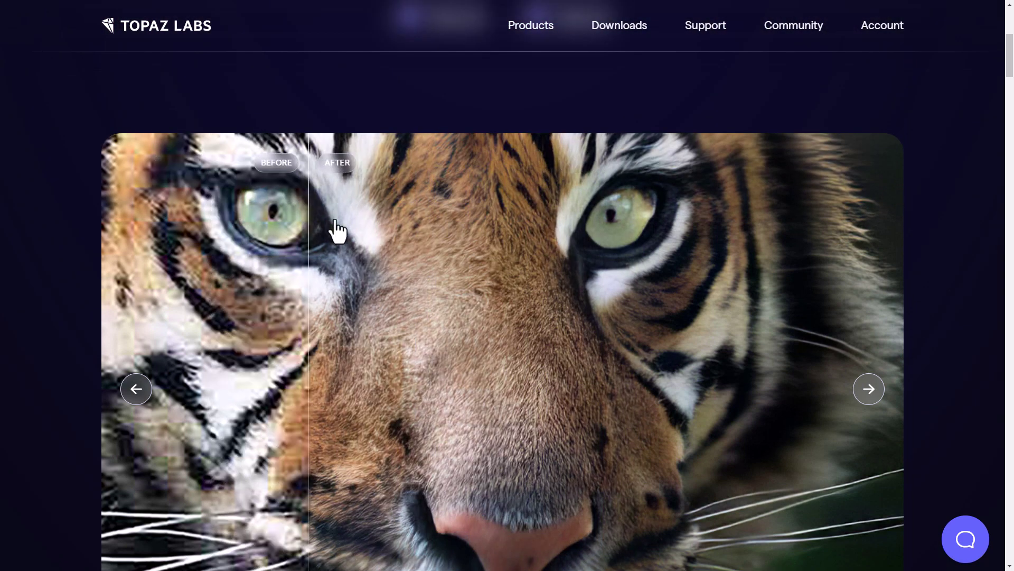
{"action": "scroll", "coordinate": [370, 233], "scroll_direction": "down", "scroll_amount": 10}
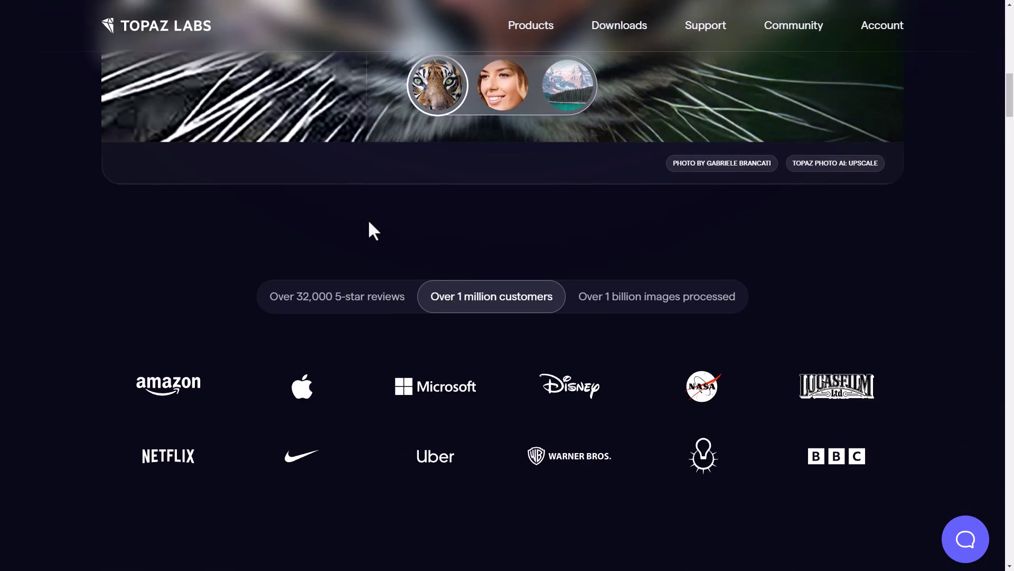
{"action": "scroll", "coordinate": [373, 230], "scroll_direction": "down", "scroll_amount": 6}
{"action": "scroll", "coordinate": [370, 229], "scroll_direction": "down", "scroll_amount": 6}
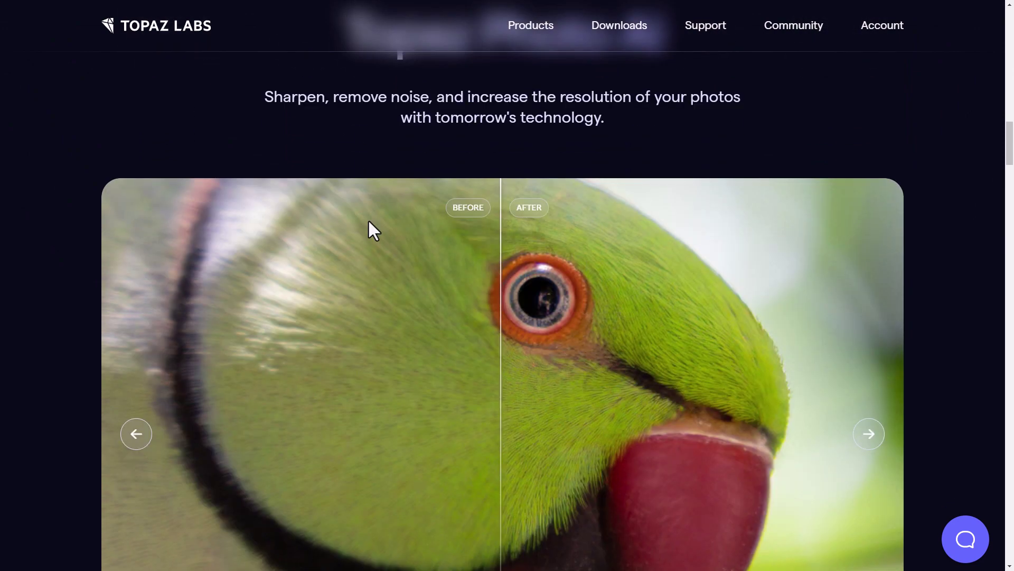
{"action": "scroll", "coordinate": [517, 276], "scroll_direction": "down", "scroll_amount": 2}
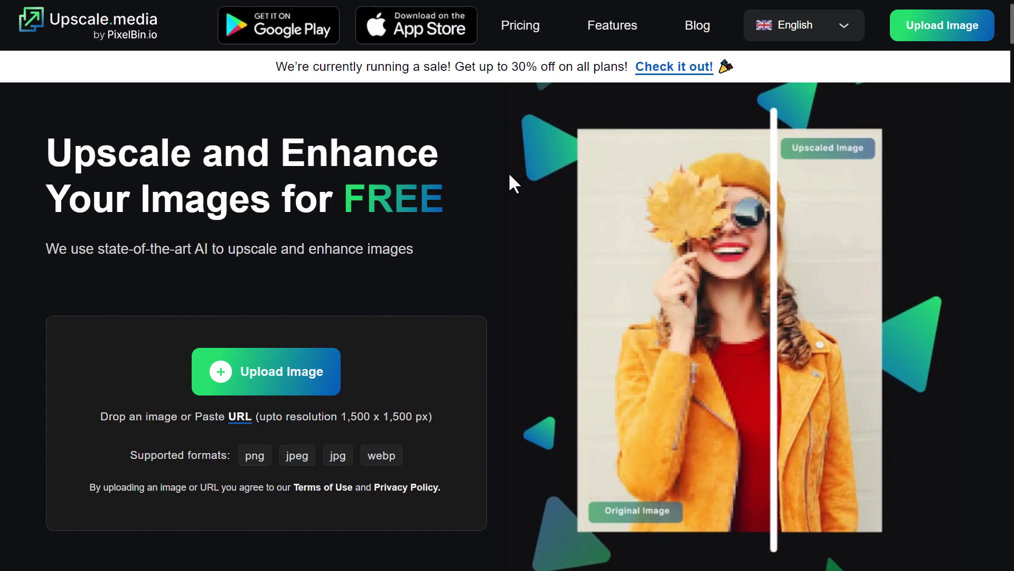
{"action": "scroll", "coordinate": [508, 172], "scroll_direction": "down", "scroll_amount": 6}
{"action": "scroll", "coordinate": [508, 172], "scroll_direction": "down", "scroll_amount": 15}
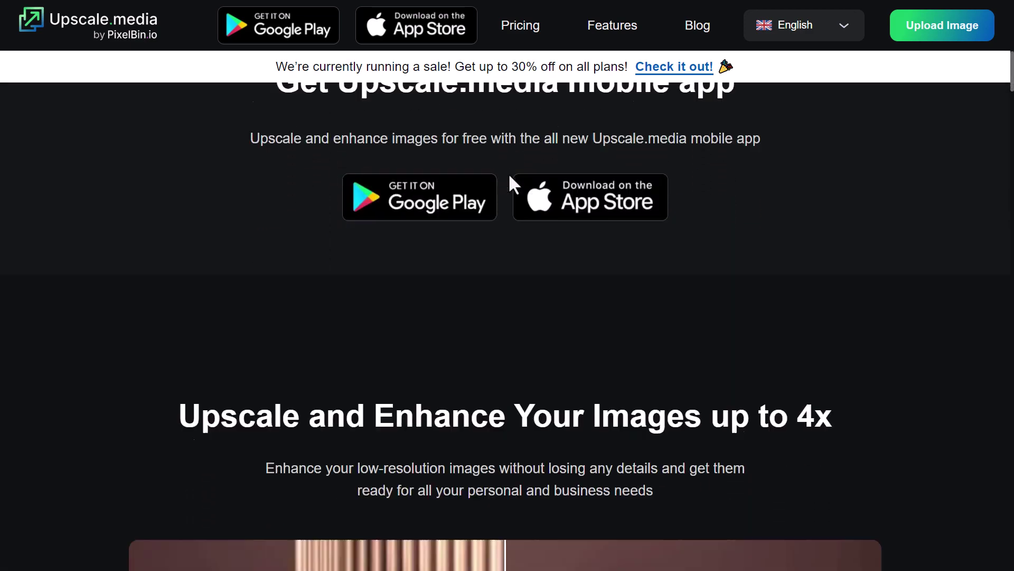
{"action": "scroll", "coordinate": [509, 176], "scroll_direction": "down", "scroll_amount": 3}
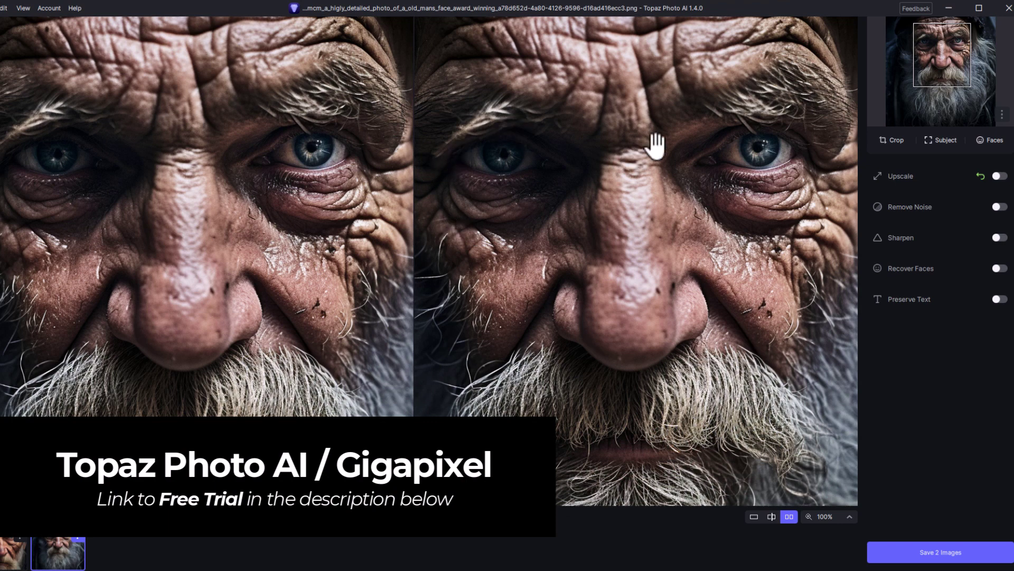
Step: Pan across the zoomed old man's face in the 2.0x side-by-side comparison
{"action": "left_click_drag", "start_coordinate": [656, 145], "coordinate": [741, 165]}
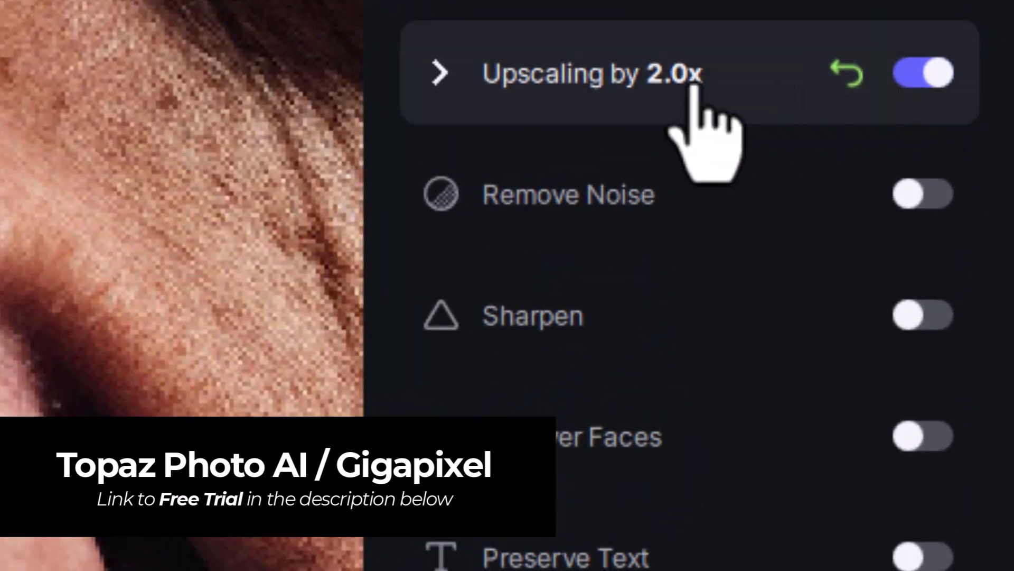
Step: Expand the Upscaling options and choose Max (6.0x) for a 6144×6144 px output
{"action": "left_click", "coordinate": [692, 85]}
{"action": "left_click", "coordinate": [890, 194]}
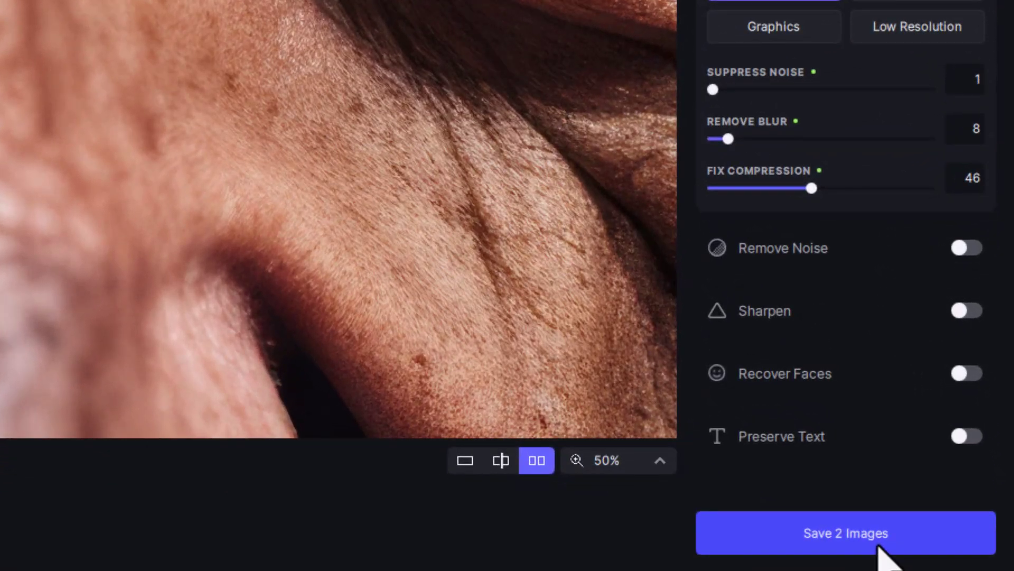
Step: Save both Topaz images, then upload the portrait to Upscale.media at 4x with Enhance Quality on
{"action": "left_click", "coordinate": [878, 546]}
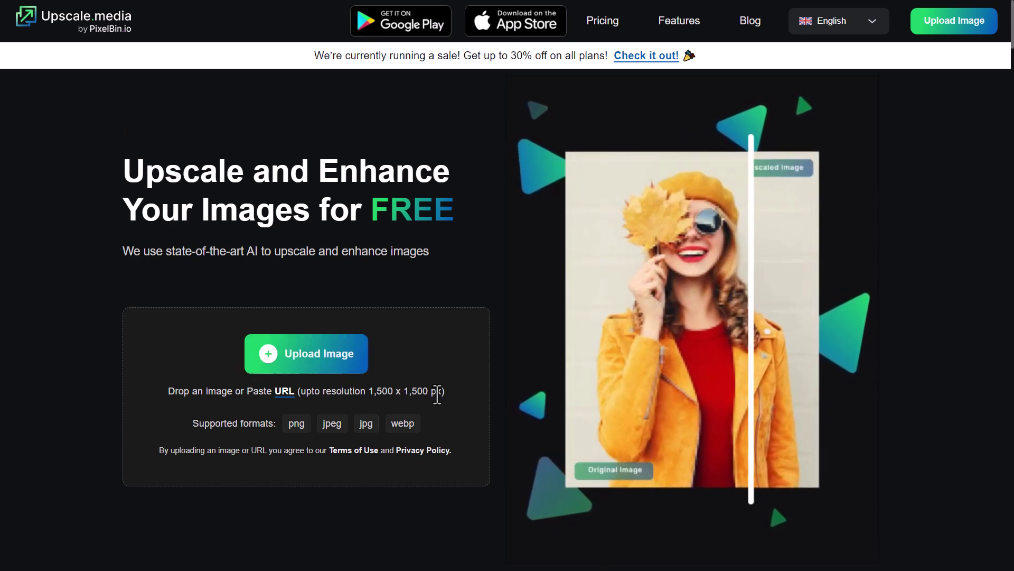
{"action": "left_click_drag", "start_coordinate": [437, 394], "coordinate": [386, 394]}
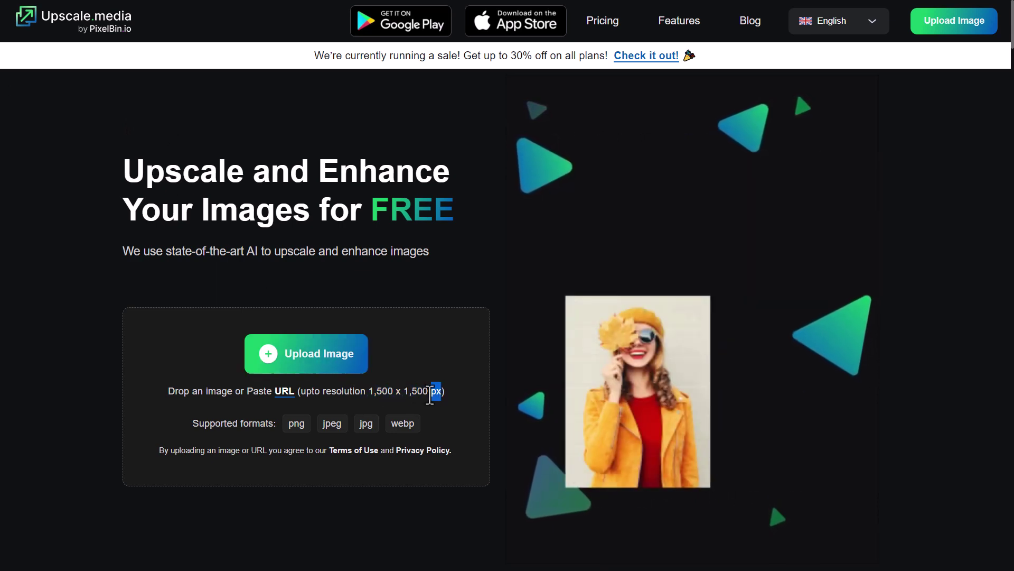
{"action": "left_click", "coordinate": [317, 348]}
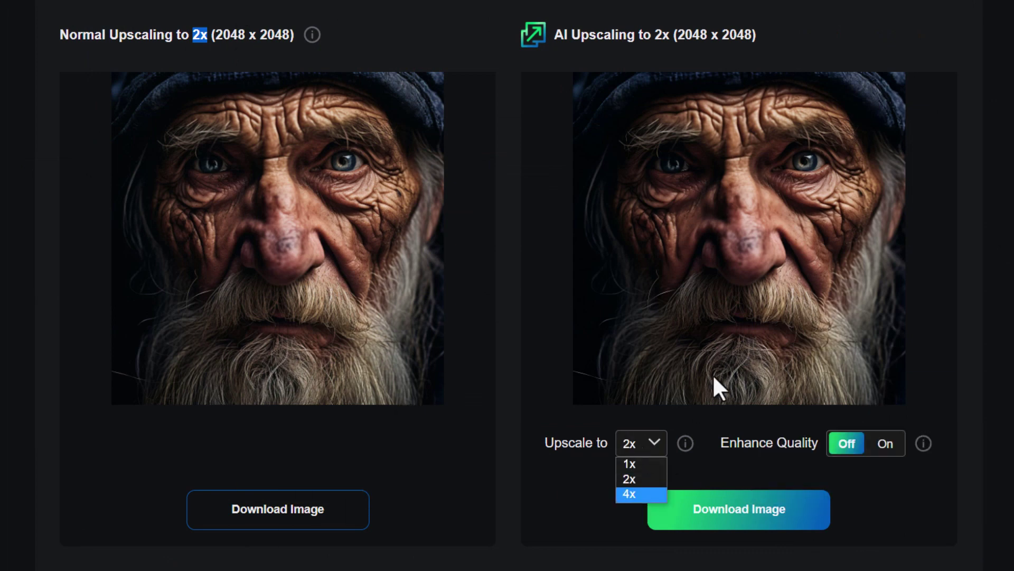
{"action": "key", "text": "Return"}
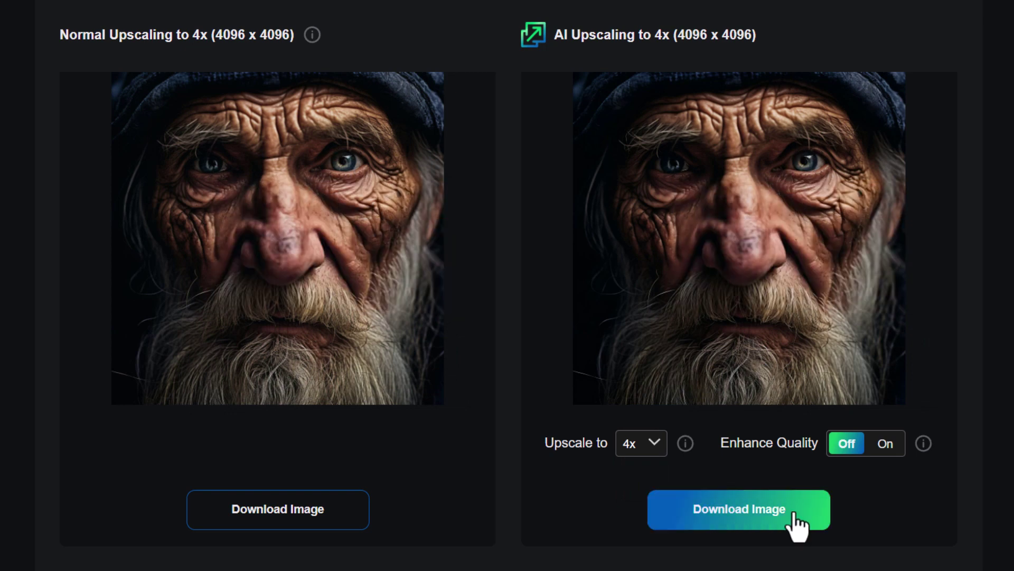
{"action": "left_click", "coordinate": [887, 444]}
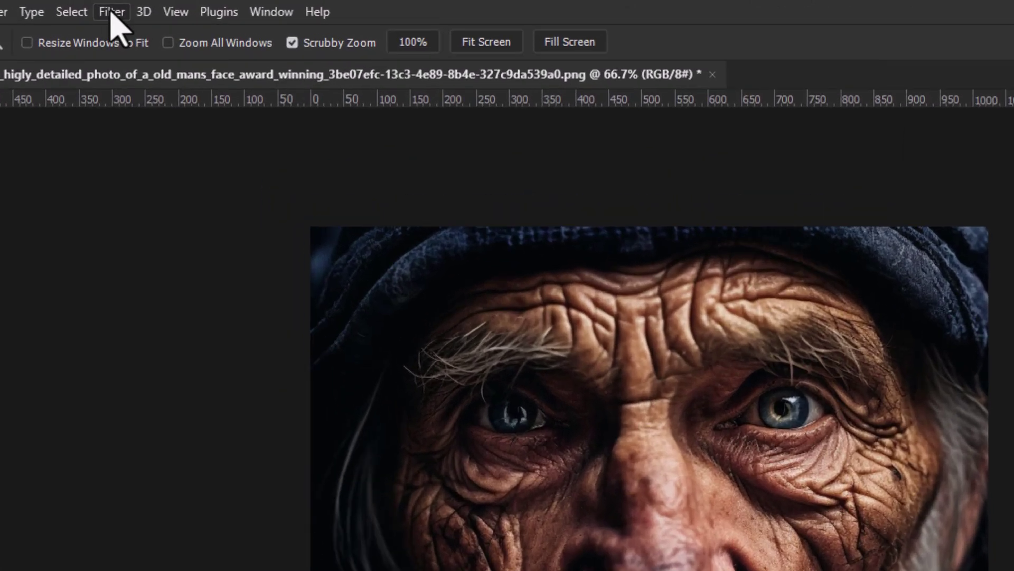
Step: Apply the Neural Filters Super Zoom at 6x to the old man's portrait
{"action": "left_click", "coordinate": [145, 6]}
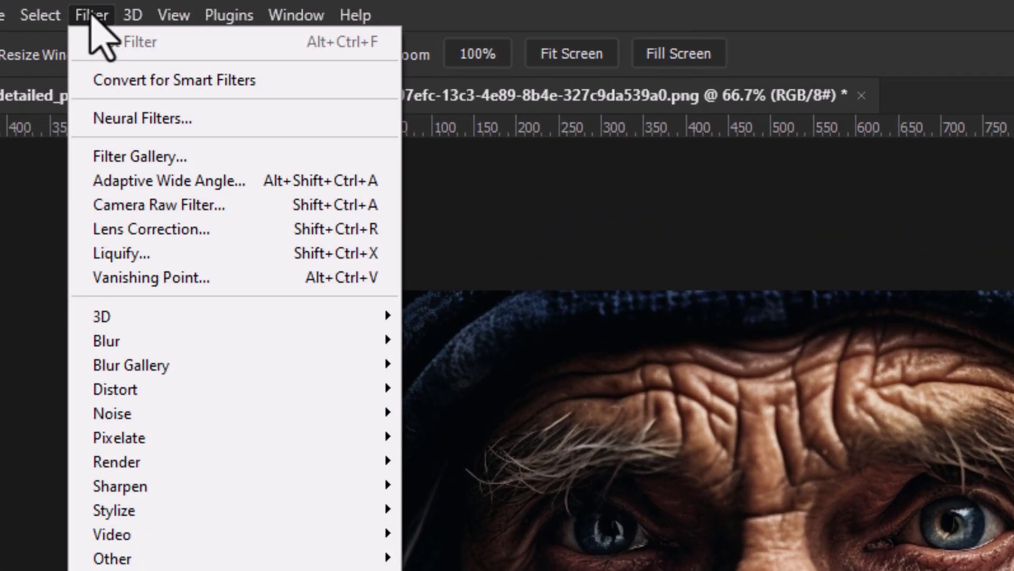
{"action": "left_click", "coordinate": [135, 114]}
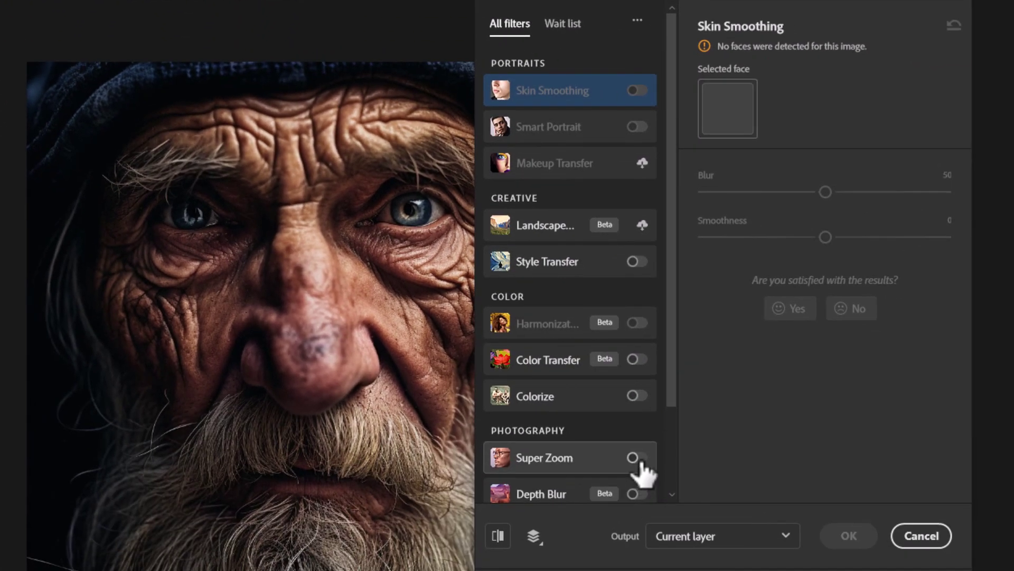
{"action": "left_click", "coordinate": [635, 458]}
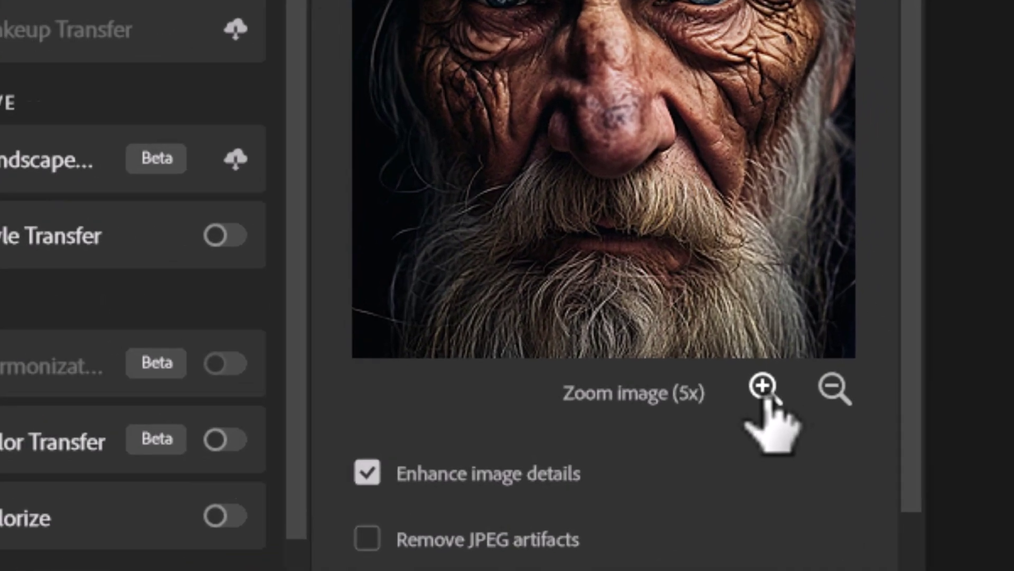
{"action": "left_click", "coordinate": [894, 334]}
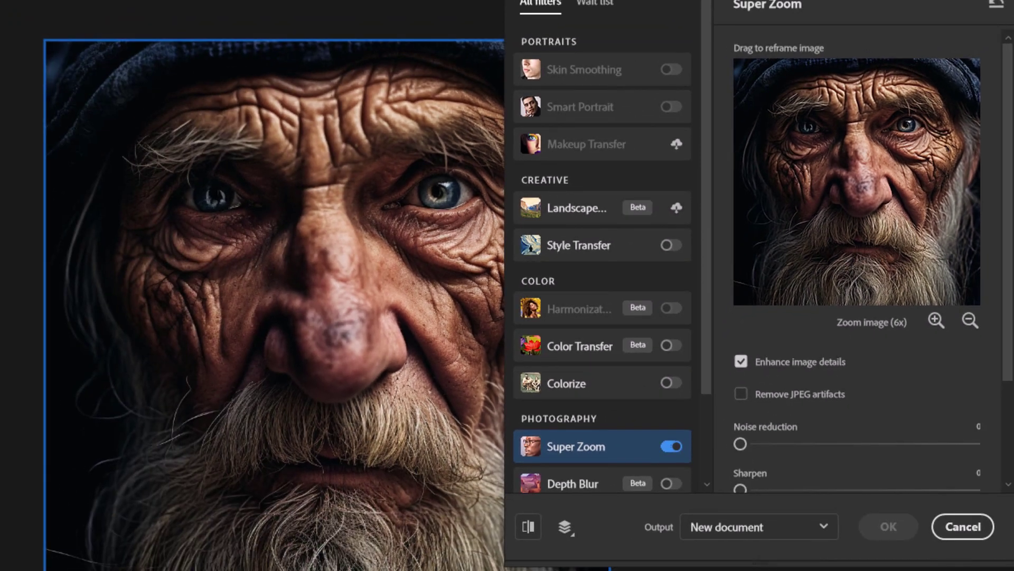
{"action": "scroll", "coordinate": [861, 301], "scroll_direction": "down", "scroll_amount": 3}
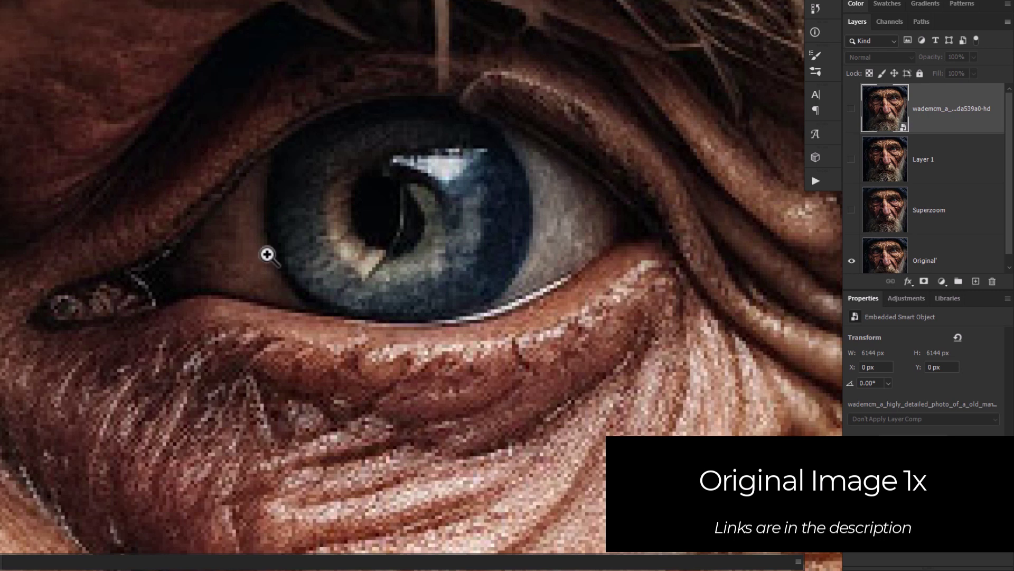
Step: Starting from the Original layer, reveal the Superzoom, Upscale.media and Topaz versions of the eye in turn
{"action": "left_click", "coordinate": [958, 266]}
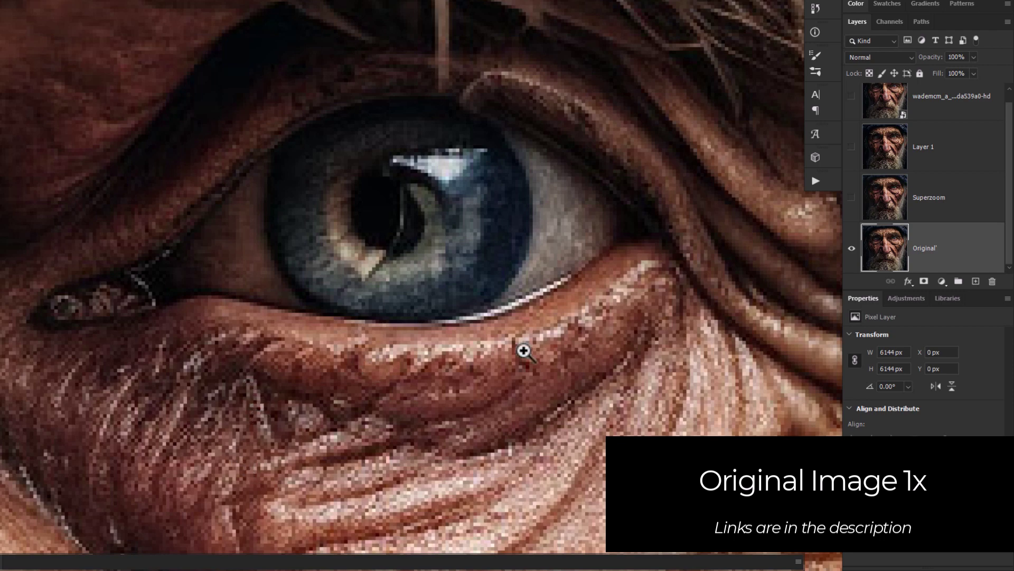
{"action": "left_click", "coordinate": [851, 199]}
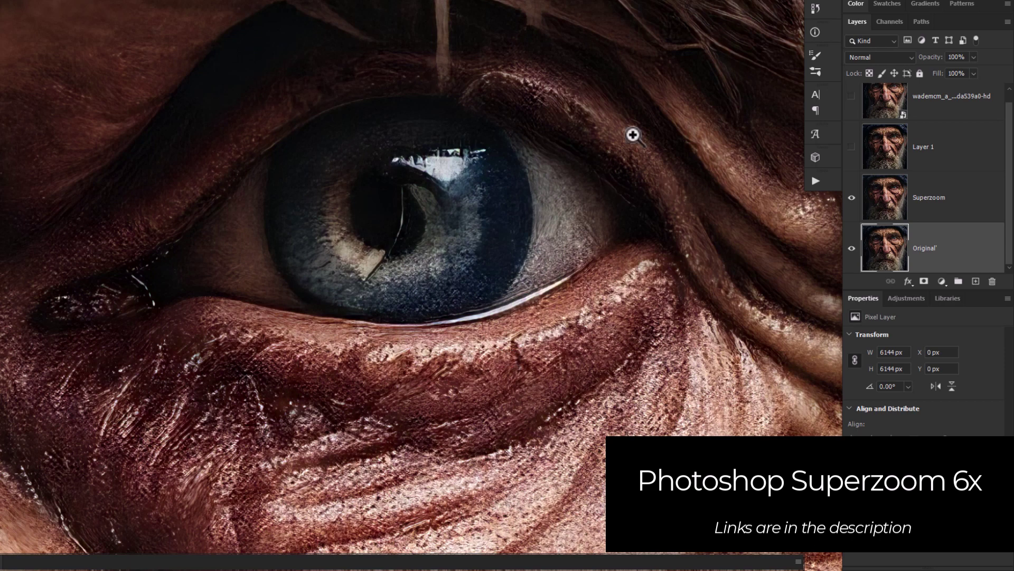
{"action": "left_click", "coordinate": [852, 148]}
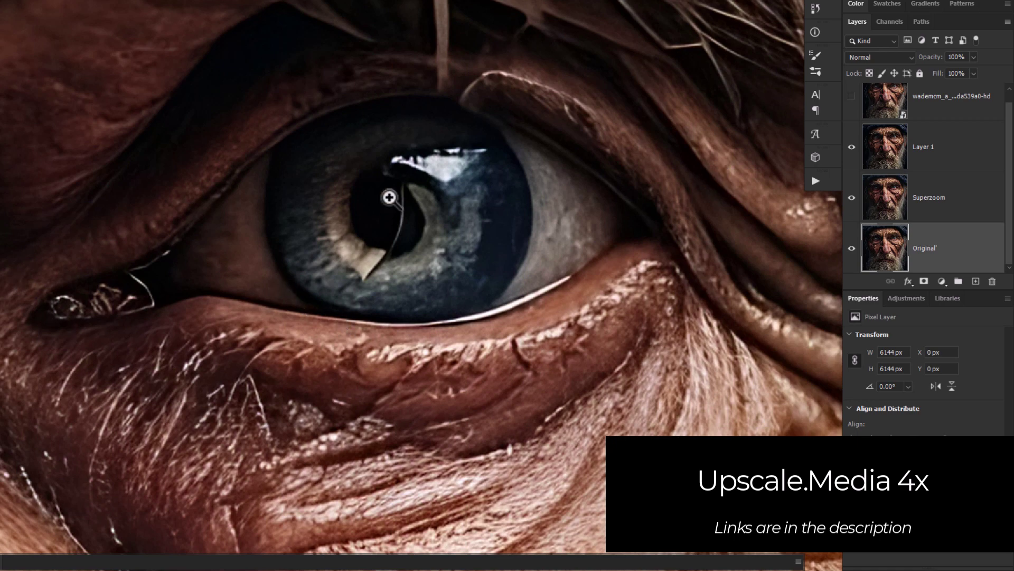
{"action": "left_click", "coordinate": [852, 98]}
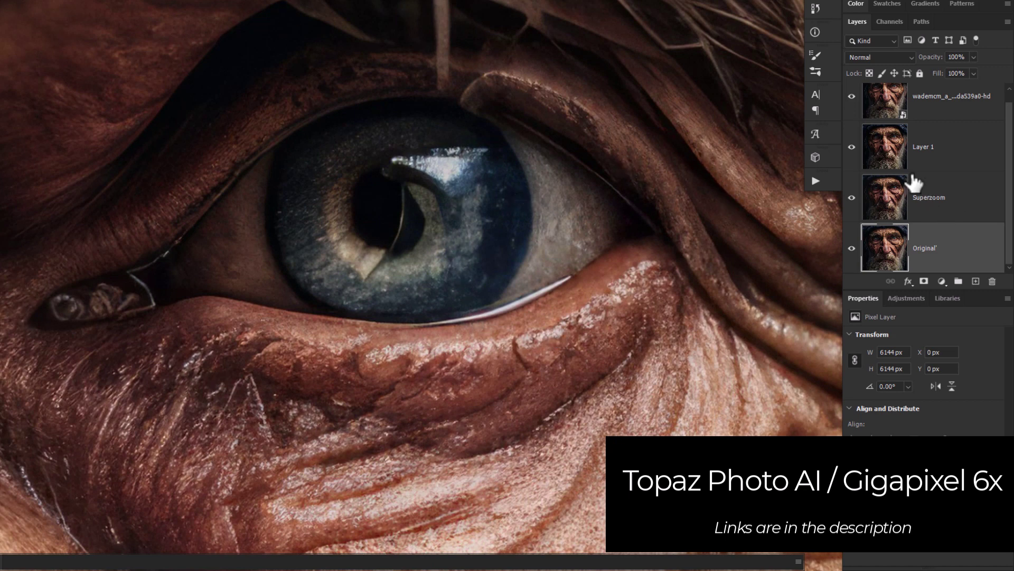
Step: Hide Upscale.media and toggle the Topaz layer against Superzoom, leaving Topaz visible
{"action": "left_click", "coordinate": [852, 148]}
{"action": "left_click", "coordinate": [853, 97]}
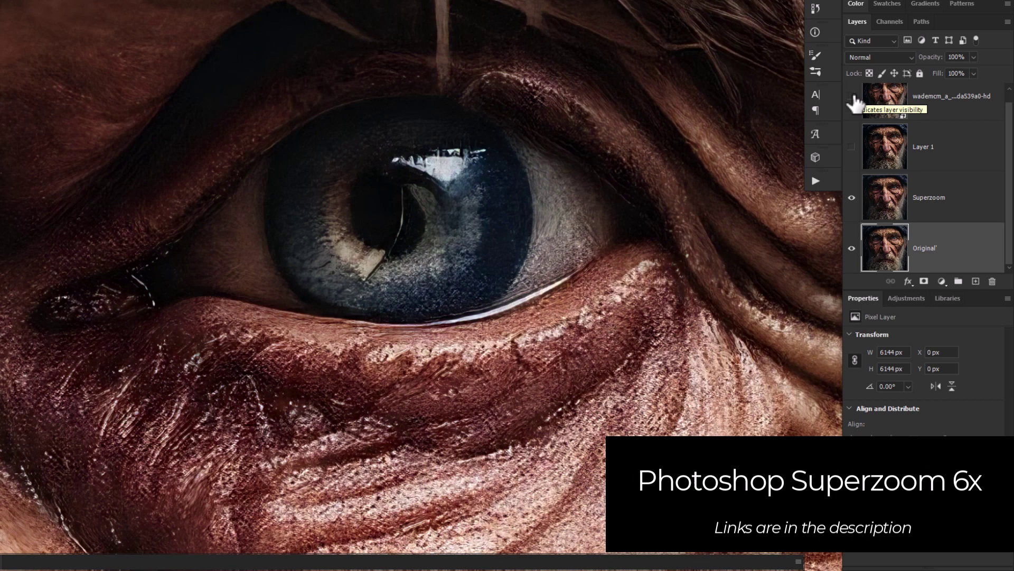
{"action": "left_click", "coordinate": [852, 97]}
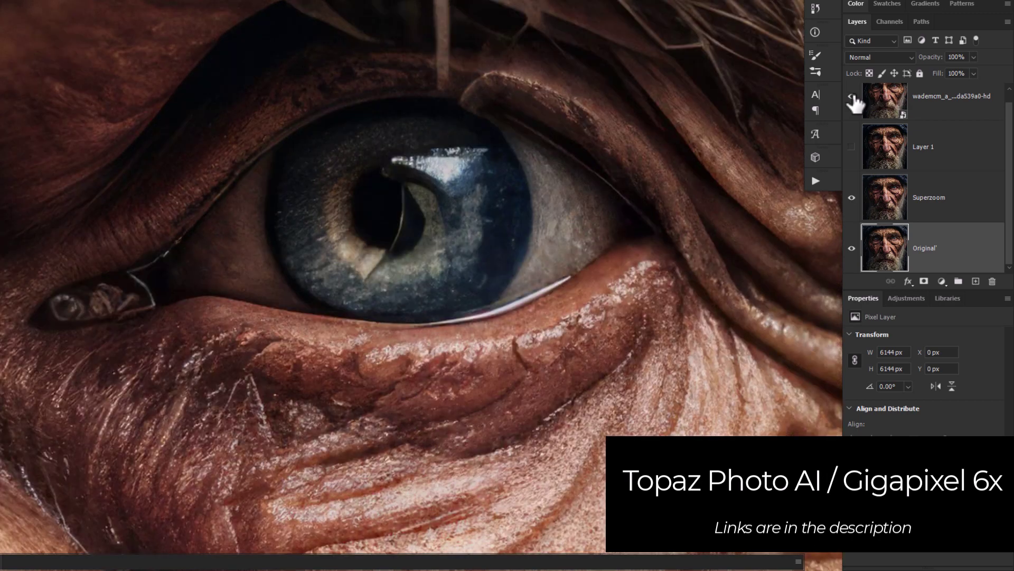
{"action": "left_click", "coordinate": [852, 97]}
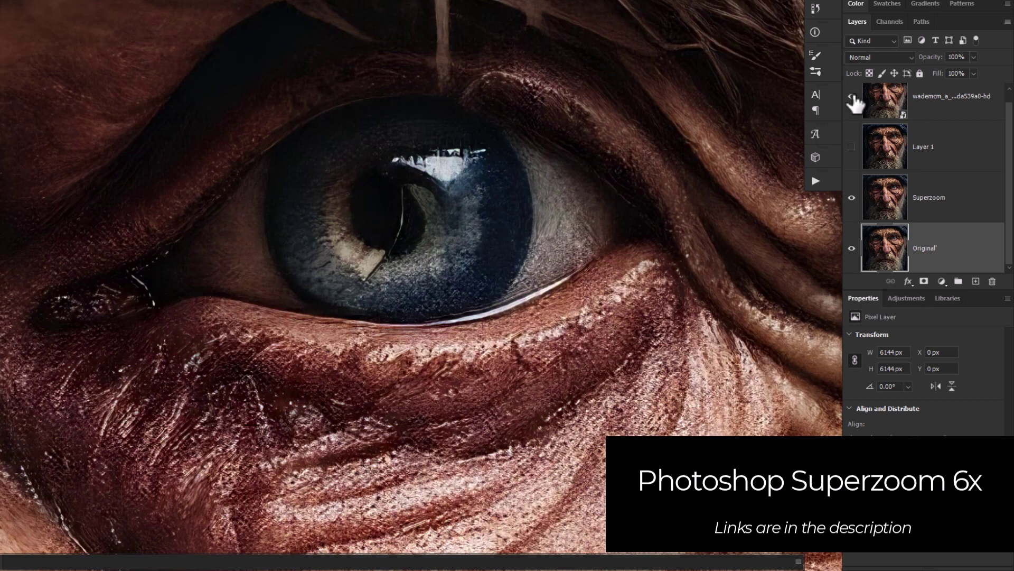
{"action": "left_click", "coordinate": [852, 97]}
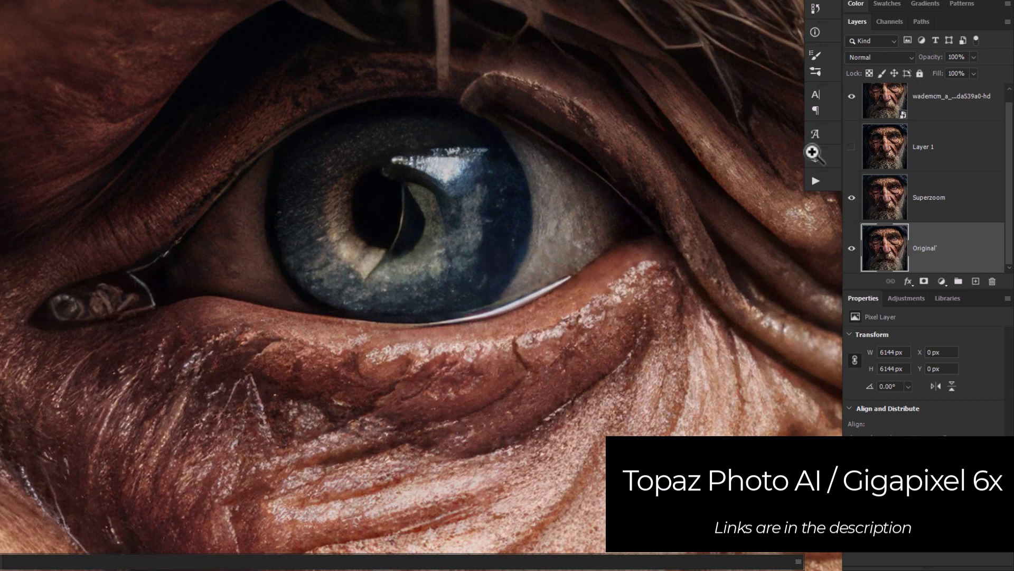
Step: Show the mustache as Superzoom, Upscale.media and Topaz, then compare Topaz with Superzoom, ending on Topaz
{"action": "left_click", "coordinate": [852, 97]}
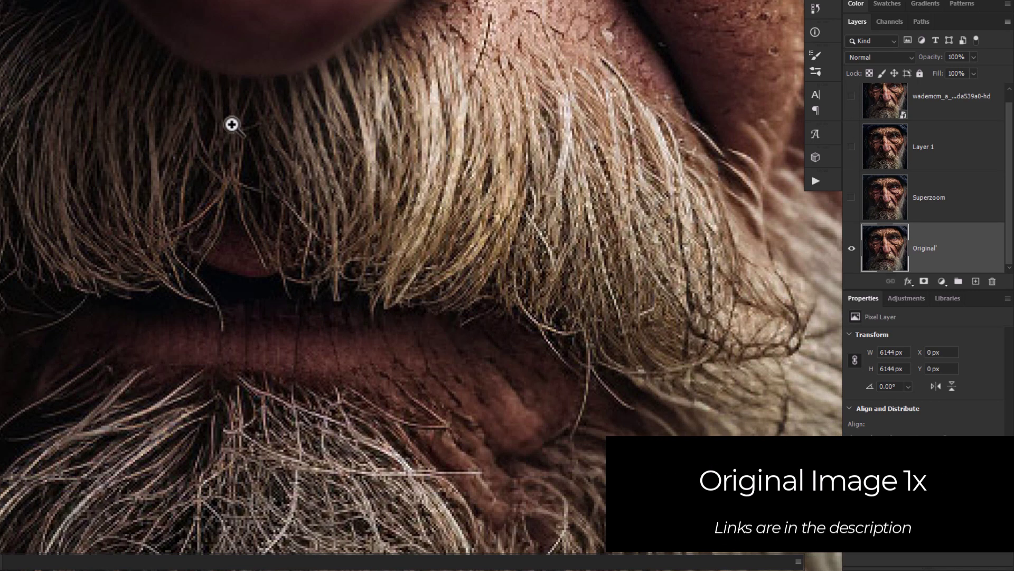
{"action": "left_click", "coordinate": [851, 198]}
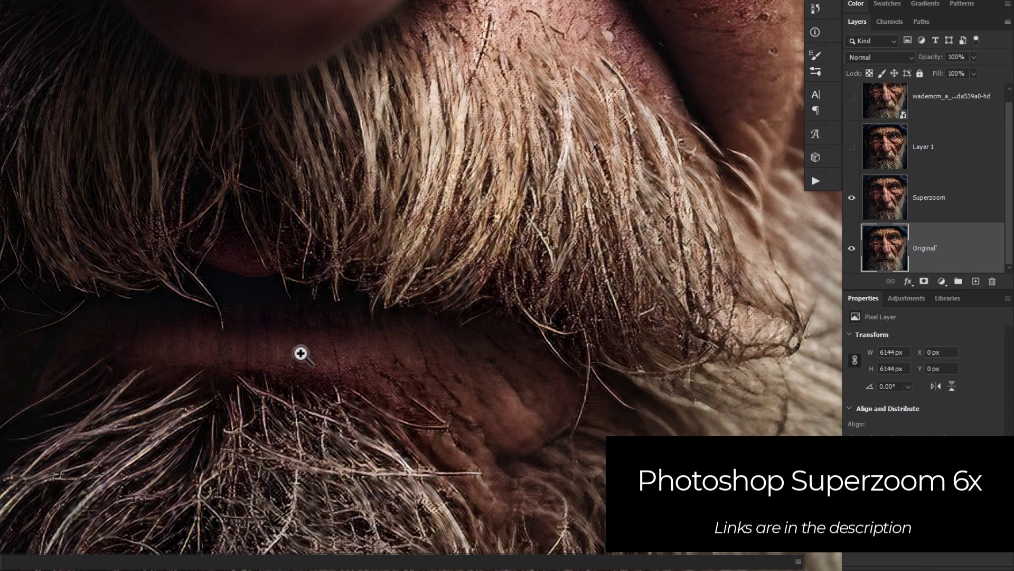
{"action": "left_click", "coordinate": [851, 147]}
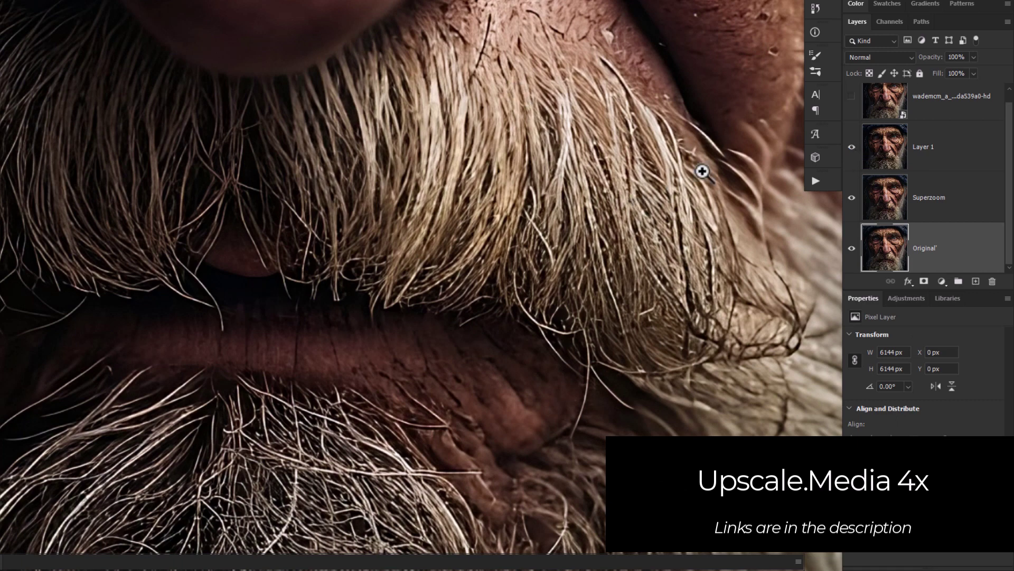
{"action": "left_click", "coordinate": [852, 96]}
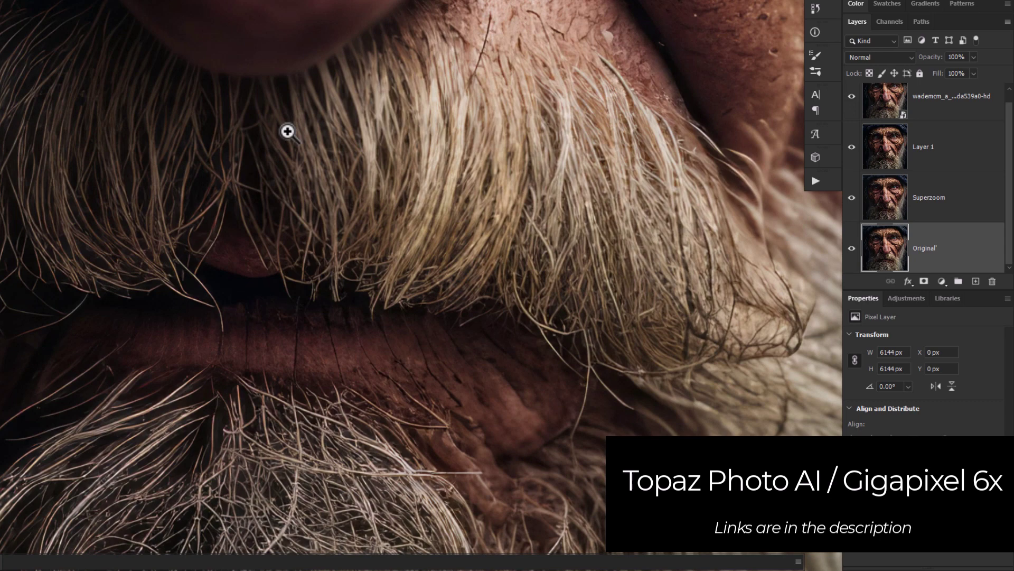
{"action": "left_click", "coordinate": [852, 147]}
{"action": "left_click", "coordinate": [852, 97]}
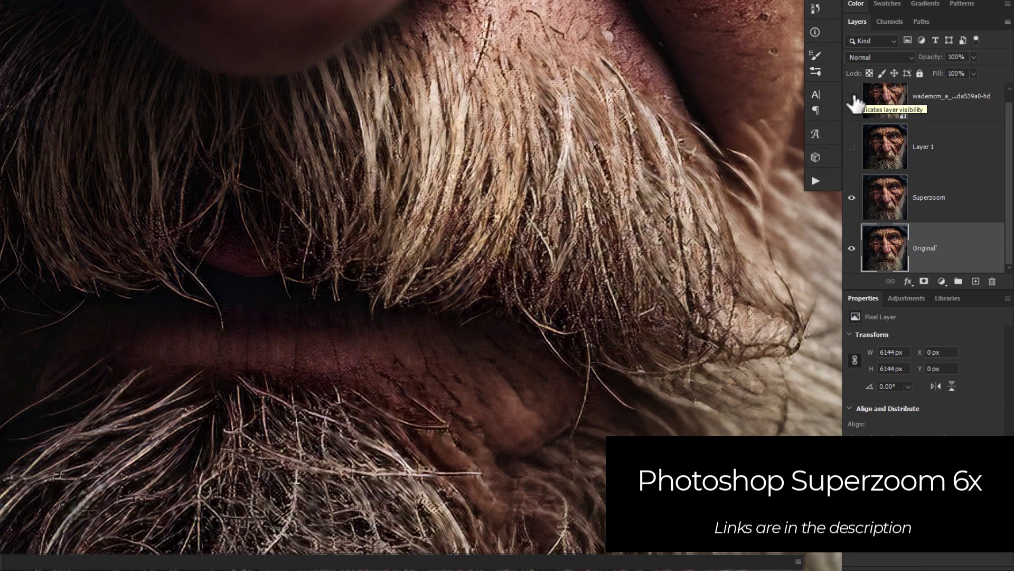
{"action": "left_click", "coordinate": [852, 96]}
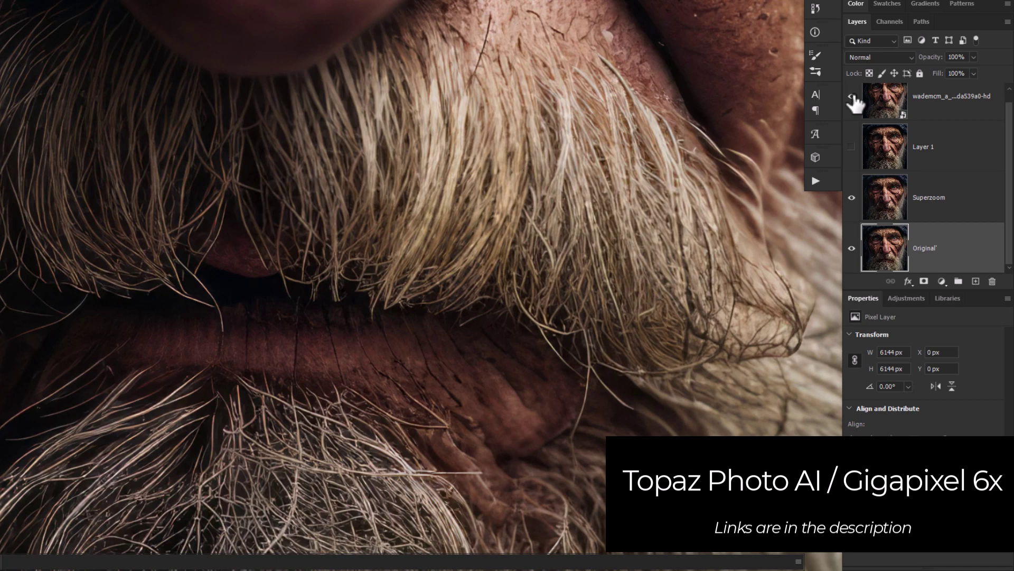
Step: Frame the wrinkled cheek, then hide Topaz and show Upscale.media and Superzoom to compare them
{"action": "left_click_drag", "start_coordinate": [650, 161], "coordinate": [328, 220]}
{"action": "left_click_drag", "start_coordinate": [381, 253], "coordinate": [435, 317]}
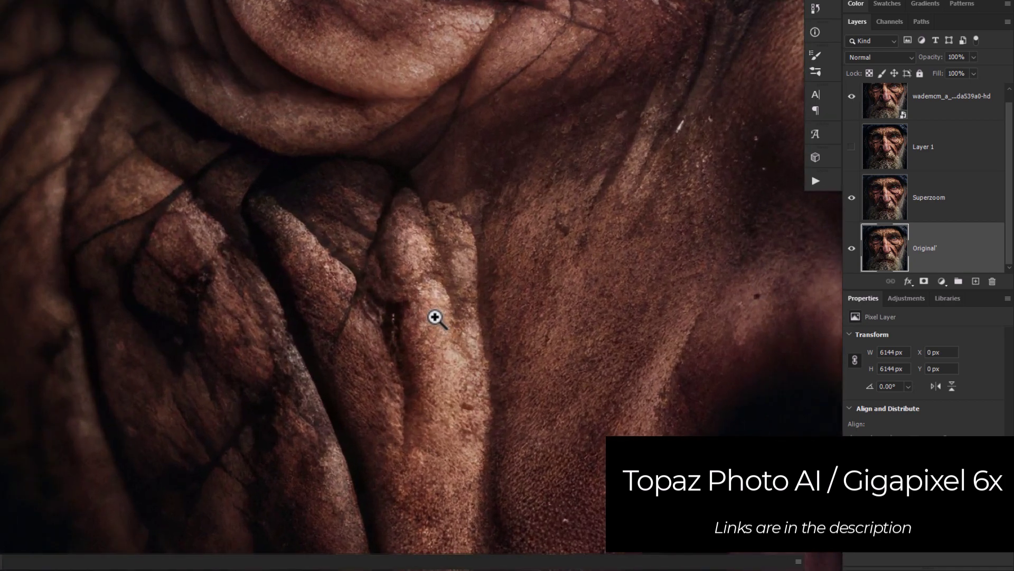
{"action": "left_click_drag", "start_coordinate": [290, 129], "coordinate": [430, 263]}
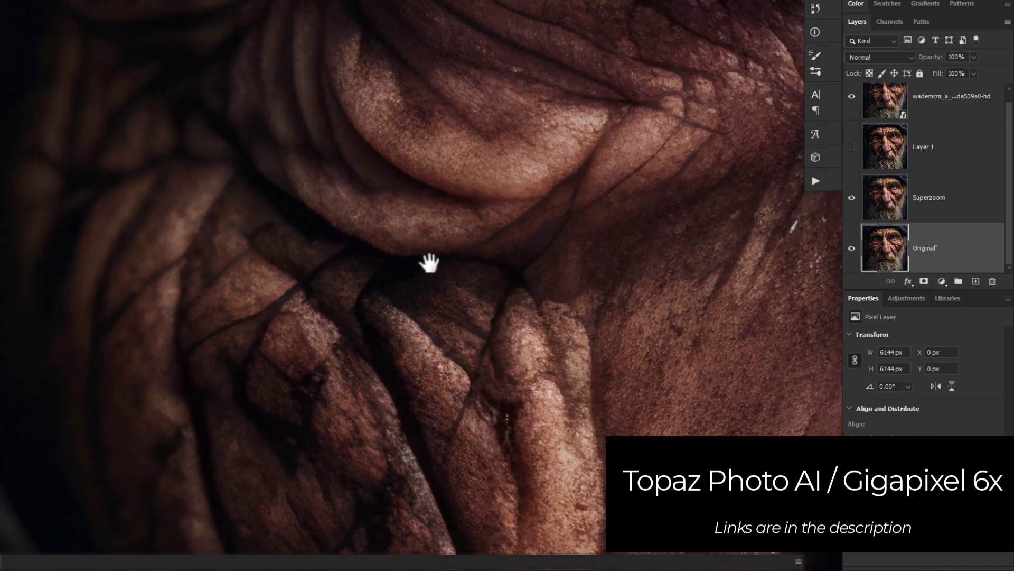
{"action": "left_click", "coordinate": [852, 97]}
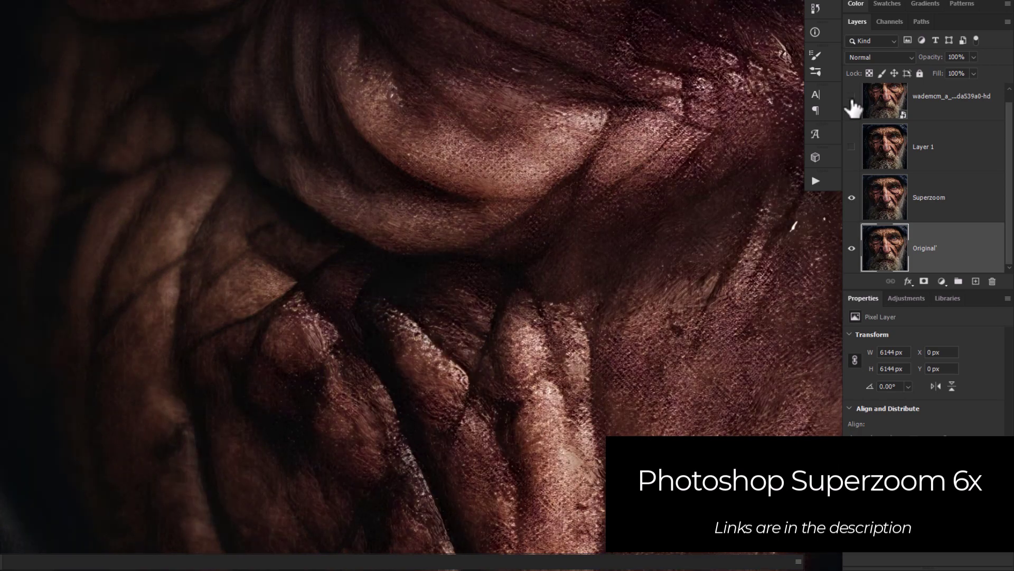
{"action": "left_click", "coordinate": [852, 147]}
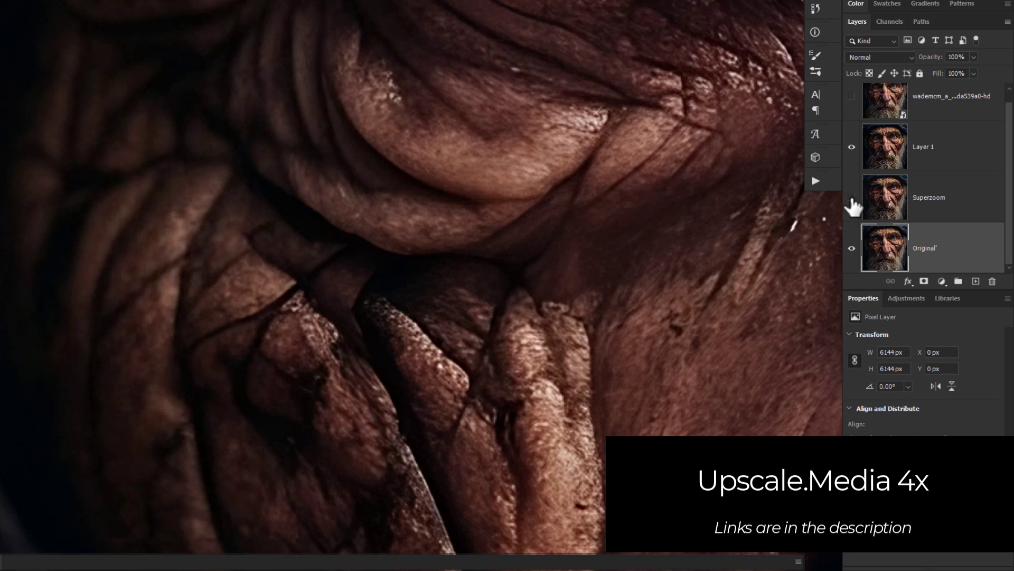
{"action": "left_click", "coordinate": [851, 197]}
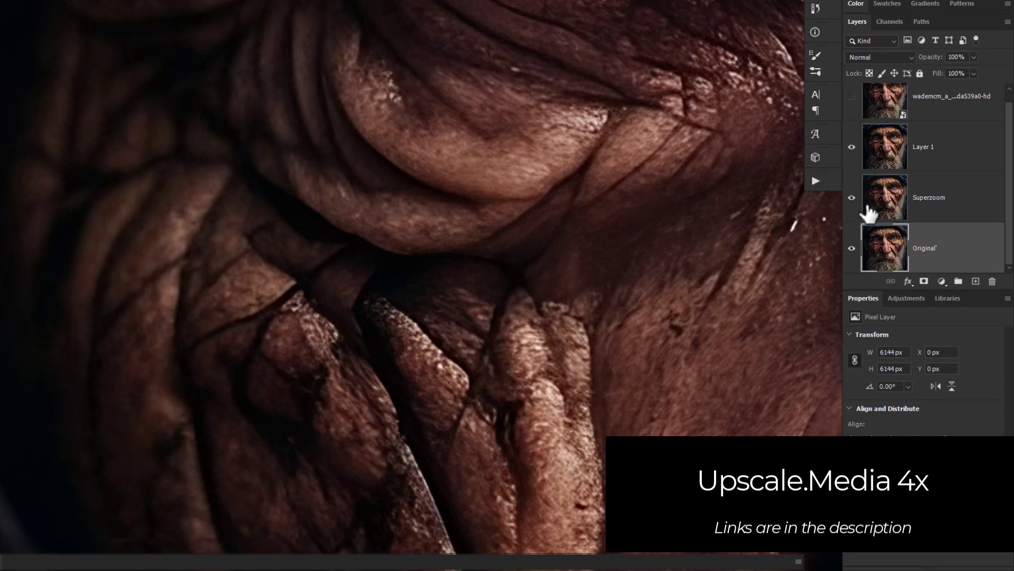